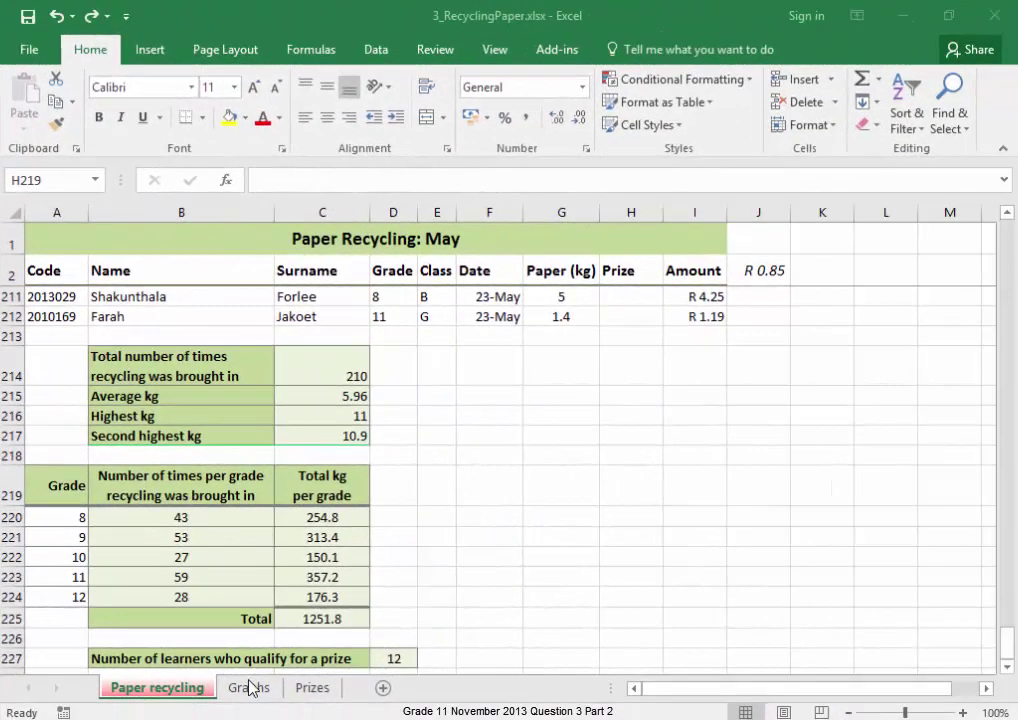
- Go to the Graphs sheet and select May's empty paper cell B7
{"action": "left_click", "coordinate": [250, 688]}
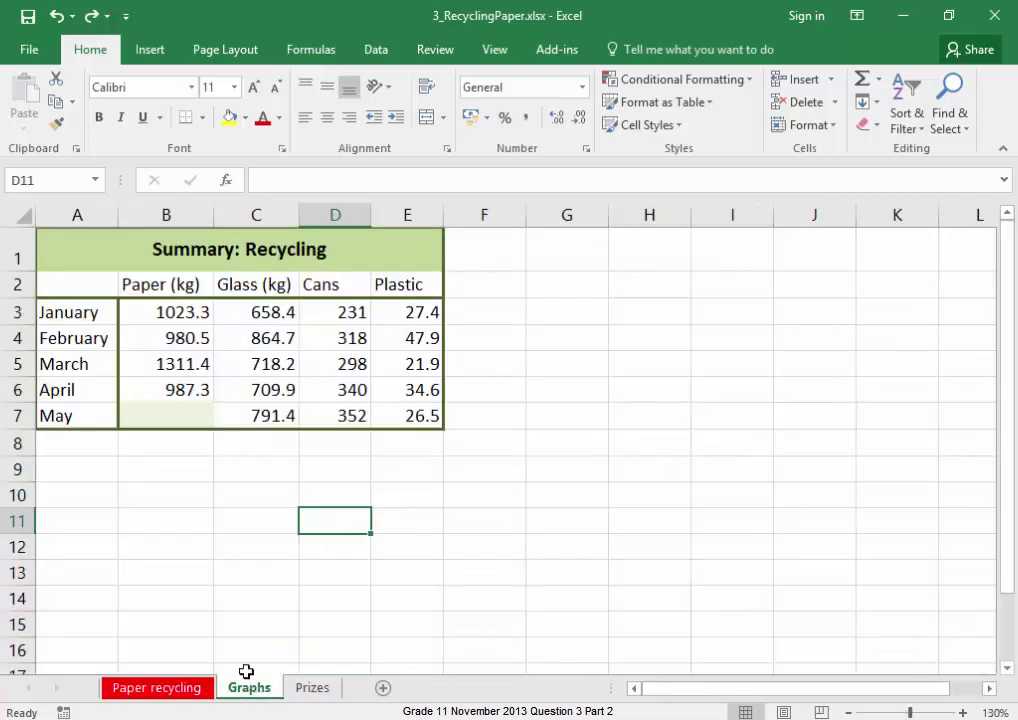
{"action": "left_click", "coordinate": [184, 411]}
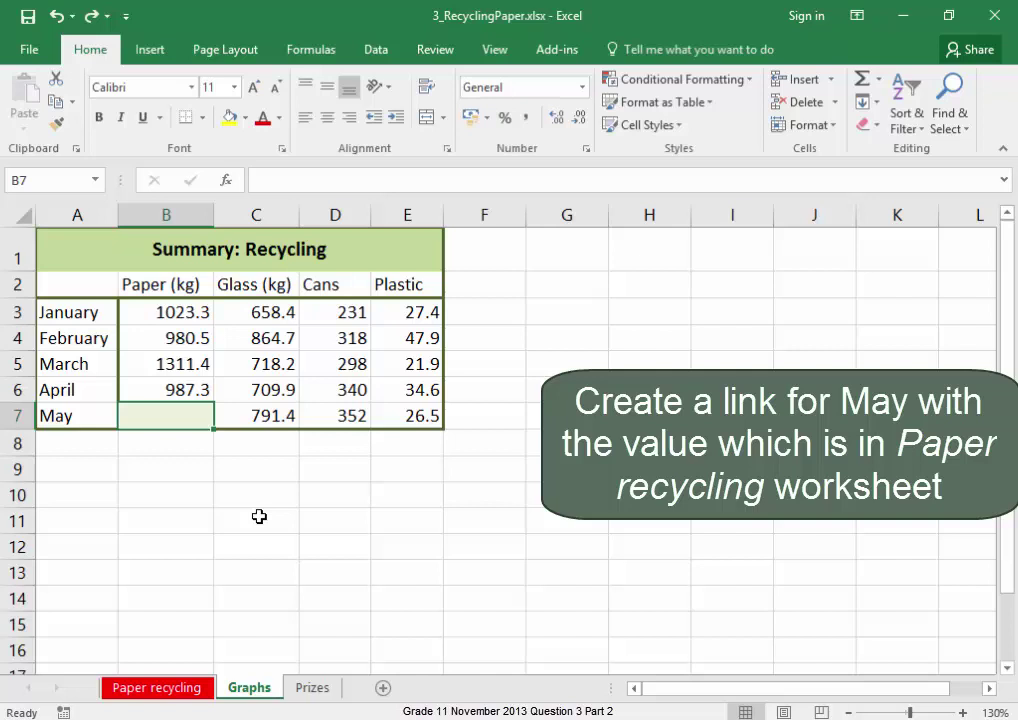
- Link B7 to 'Paper recycling'!C225 so May's paper amount reads 1251.8
{"action": "type", "text": "="}
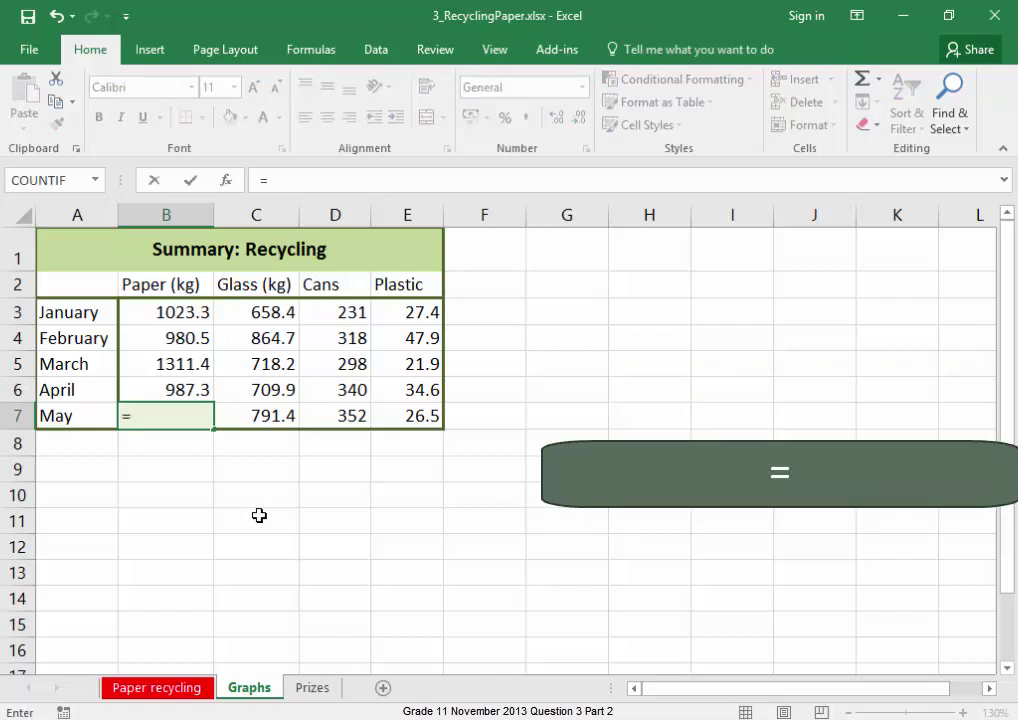
{"action": "left_click", "coordinate": [188, 690]}
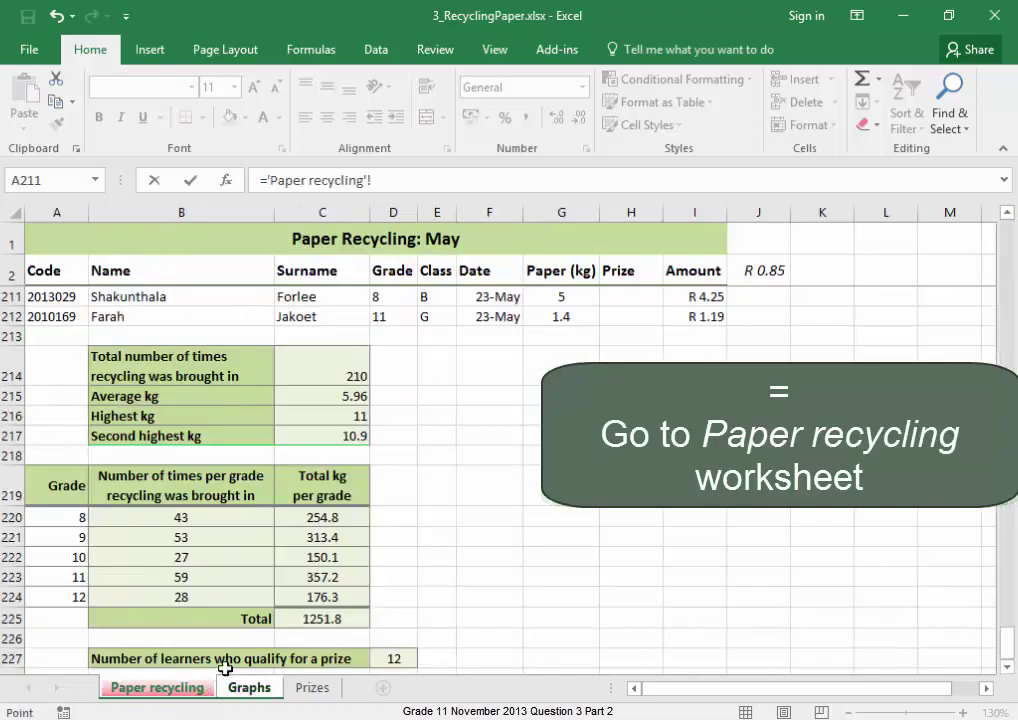
{"action": "left_click", "coordinate": [332, 619]}
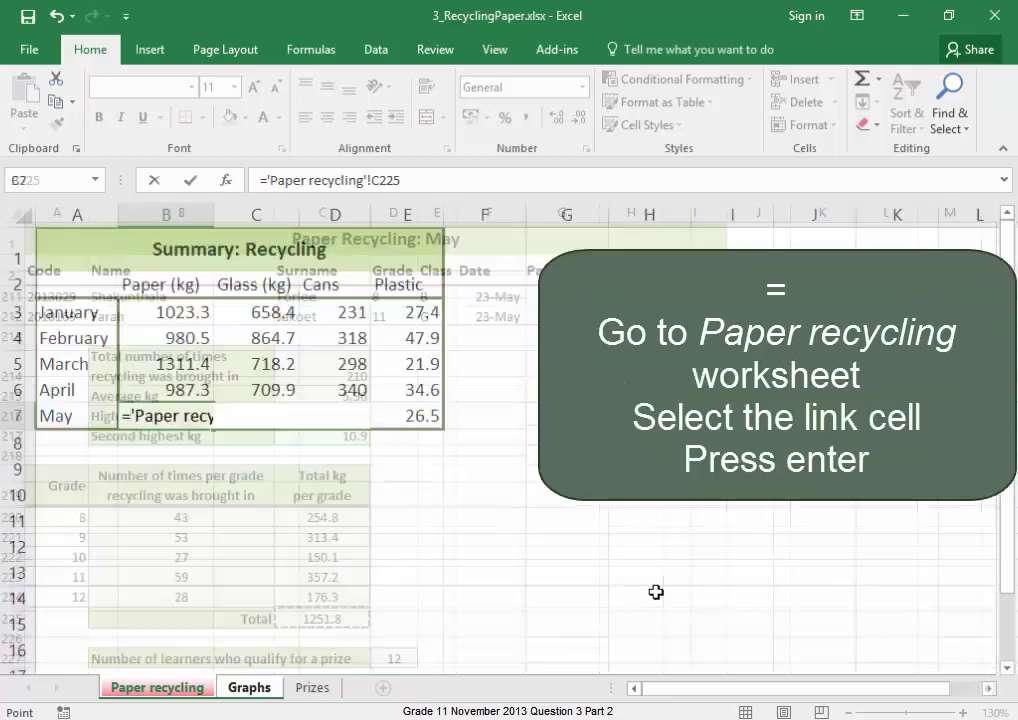
{"action": "key", "text": "Return"}
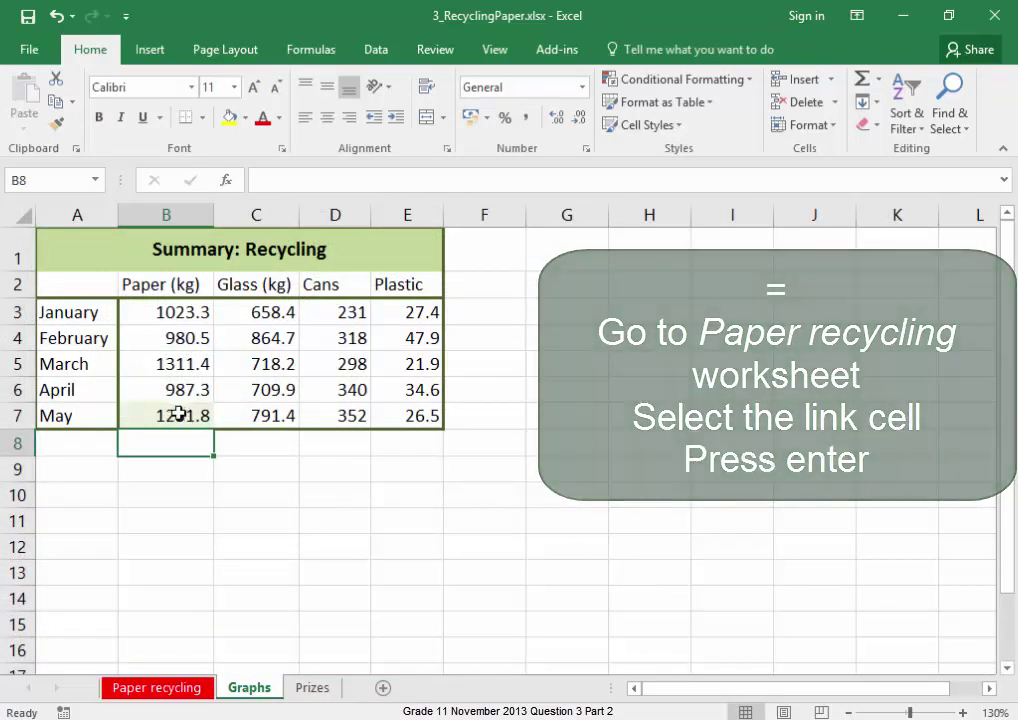
{"action": "left_click", "coordinate": [178, 415]}
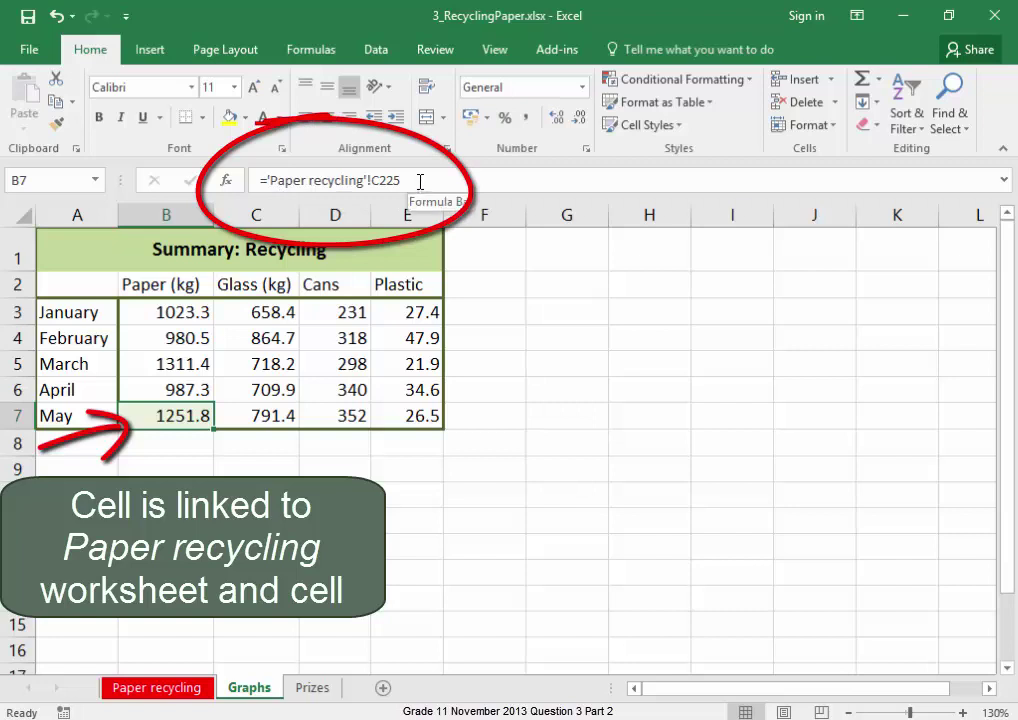
{"action": "left_click", "coordinate": [589, 417]}
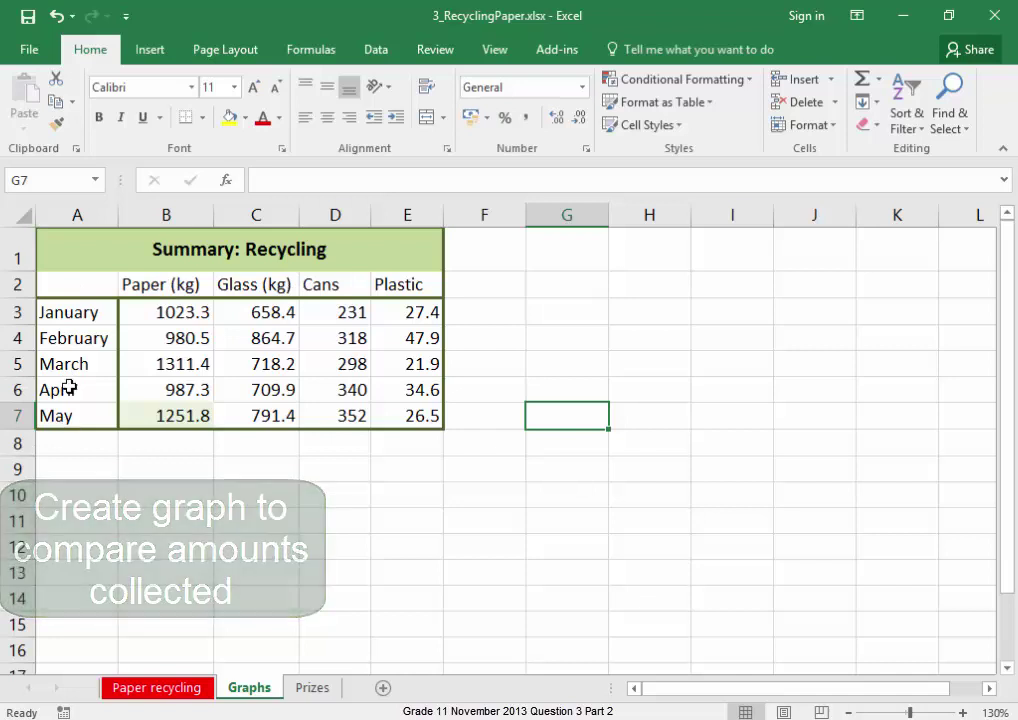
- Select the months in A2:A7 together with the Paper and Glass columns B2:C7
{"action": "left_click_drag", "start_coordinate": [70, 286], "coordinate": [74, 406]}
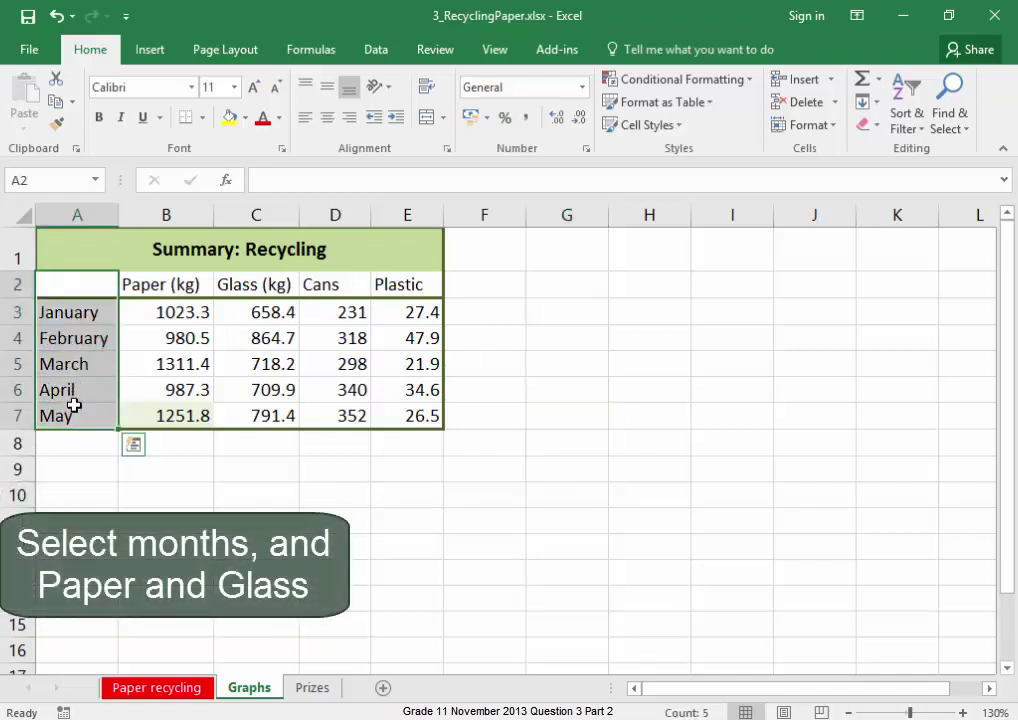
{"action": "left_click_drag", "start_coordinate": [168, 282], "coordinate": [268, 410], "text": "ctrl"}
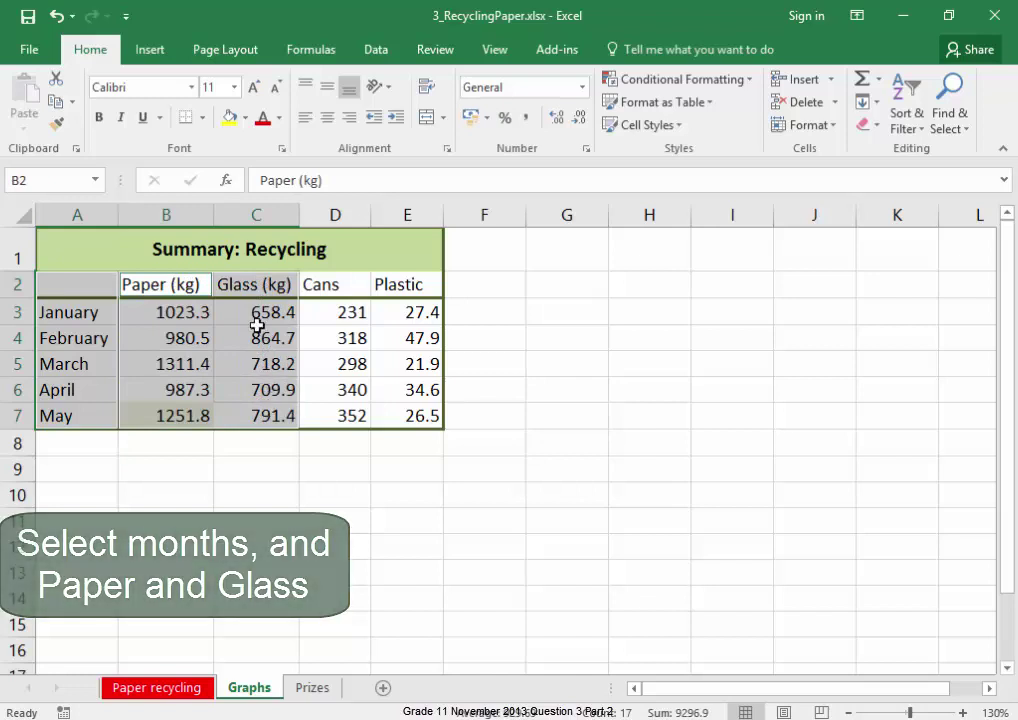
- Insert a clustered column chart of Paper and Glass by month and title it 'Recycling'
{"action": "left_click", "coordinate": [150, 49]}
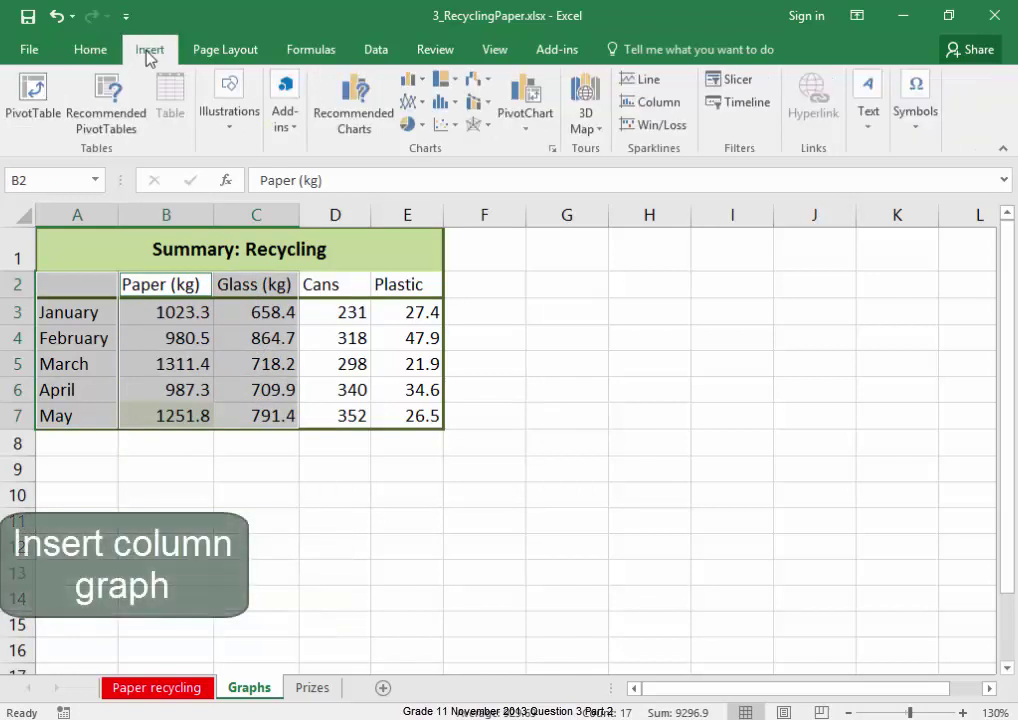
{"action": "left_click", "coordinate": [411, 85]}
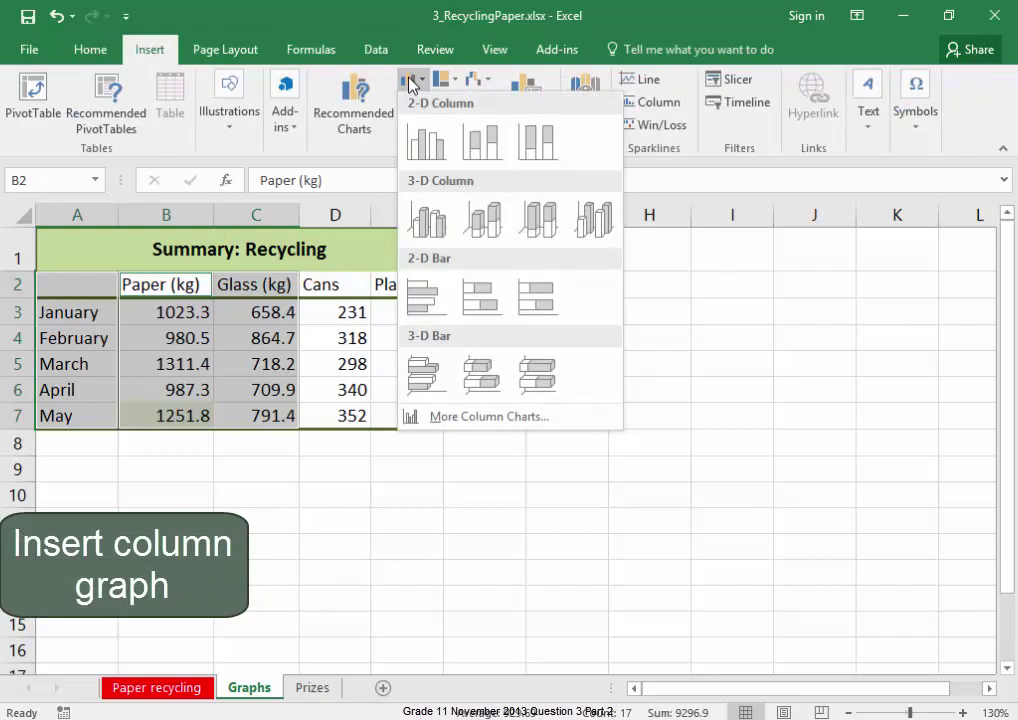
{"action": "left_click", "coordinate": [425, 141]}
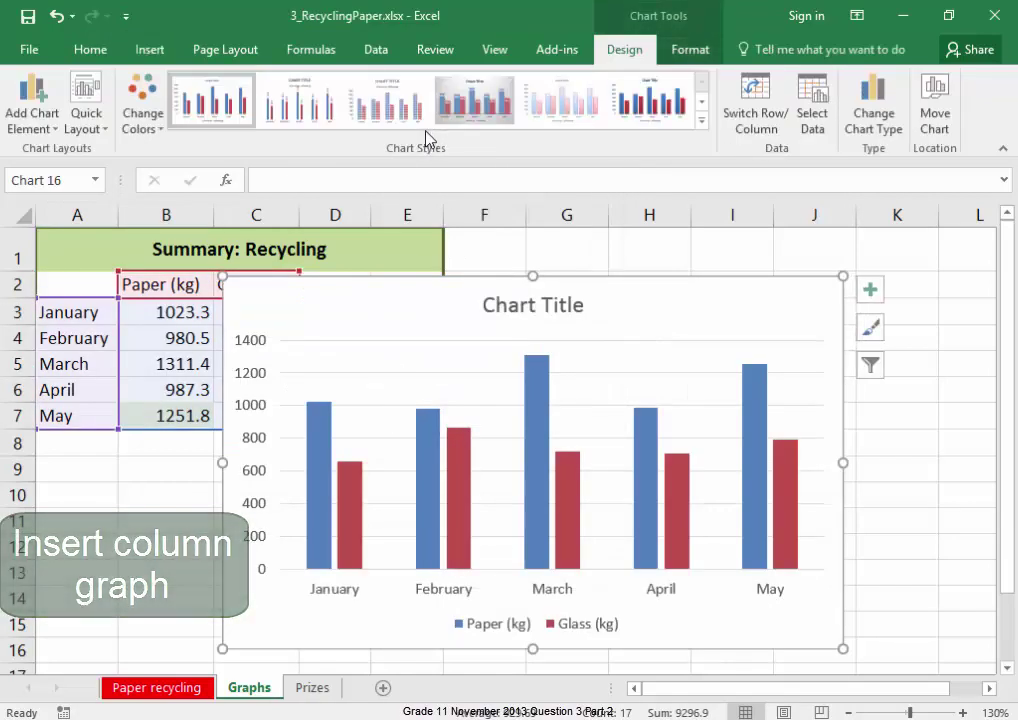
{"action": "left_click", "coordinate": [519, 309]}
{"action": "type", "text": "Recycling"}
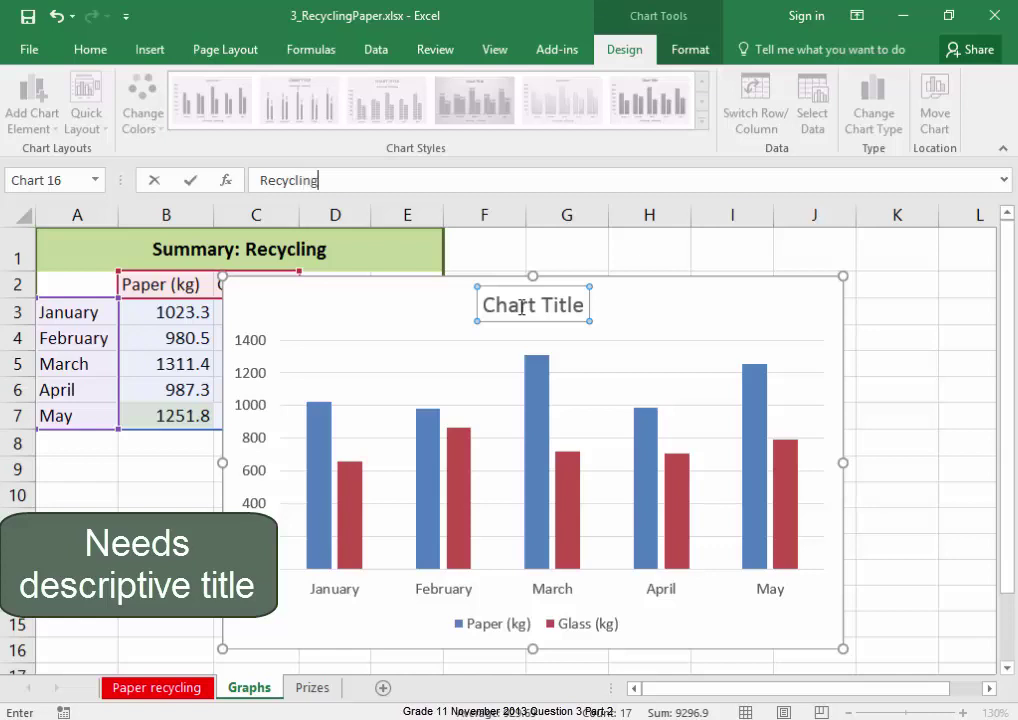
{"action": "left_click", "coordinate": [921, 436]}
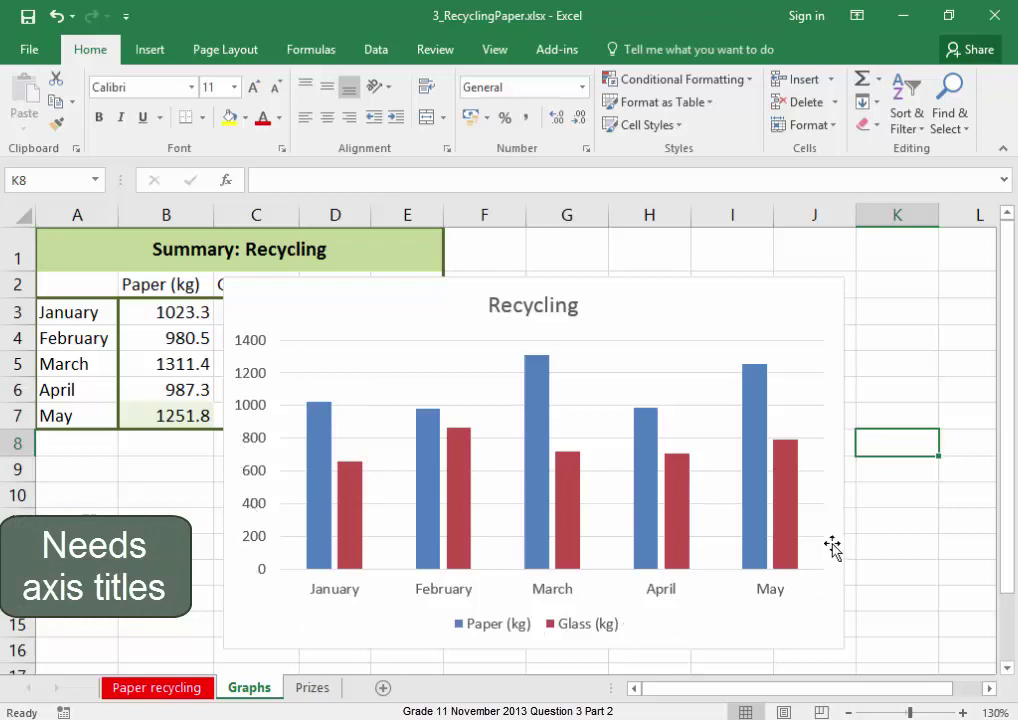
- Turn on axis titles for the Recycling chart, labelling them 'Amount Kg' (vertical) and 'Months' (horizontal)
{"action": "left_click", "coordinate": [831, 309]}
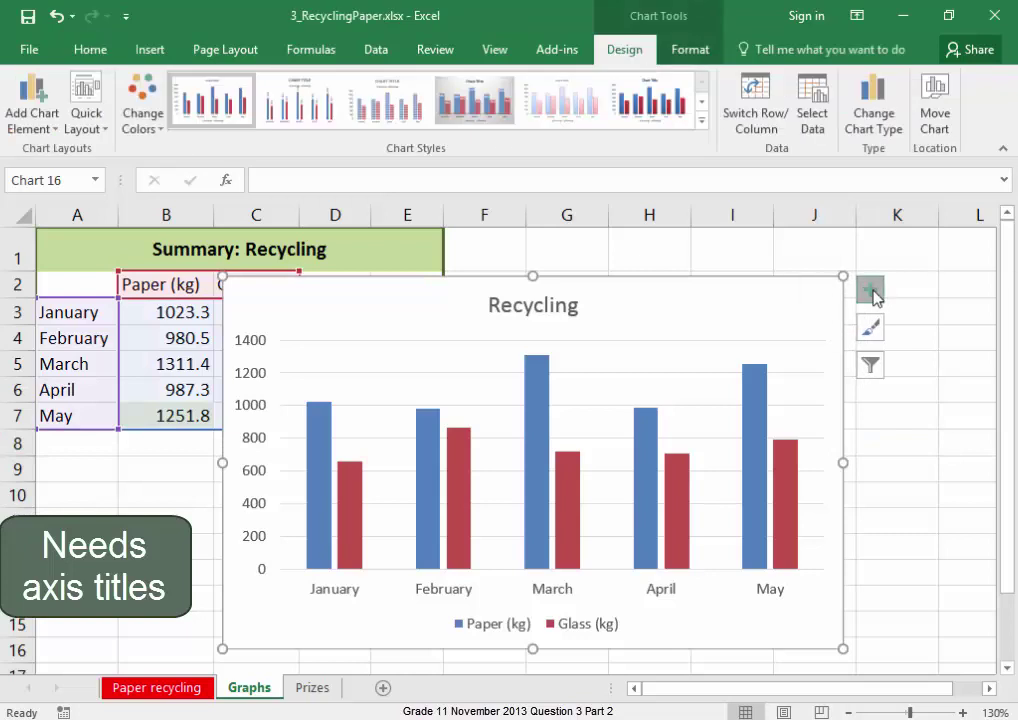
{"action": "left_click", "coordinate": [871, 291]}
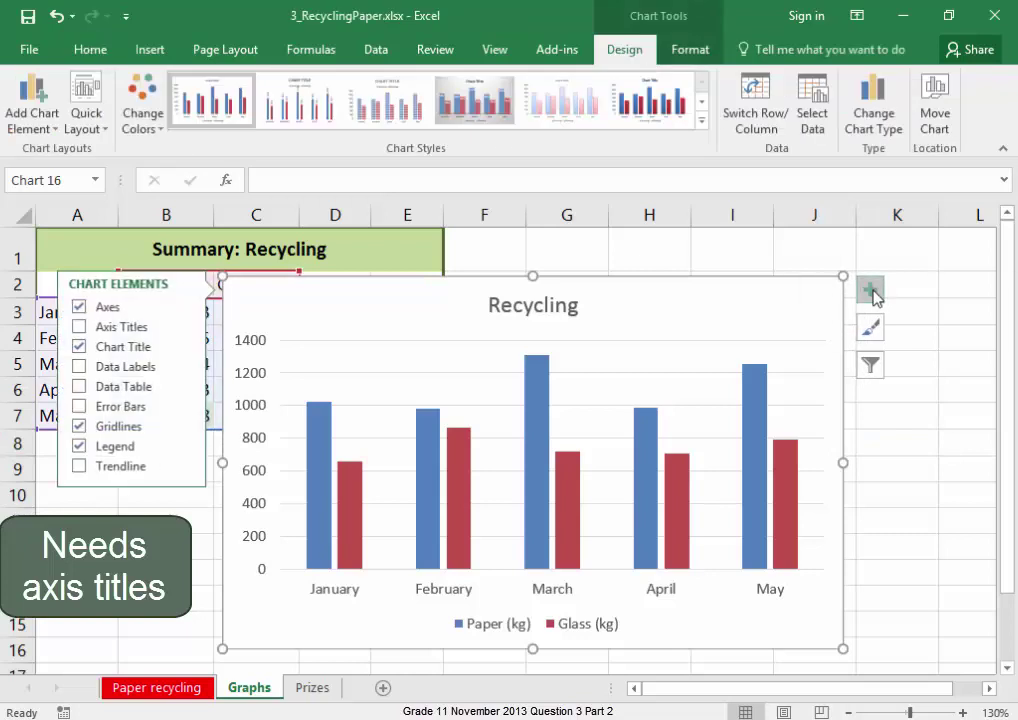
{"action": "left_click", "coordinate": [108, 328]}
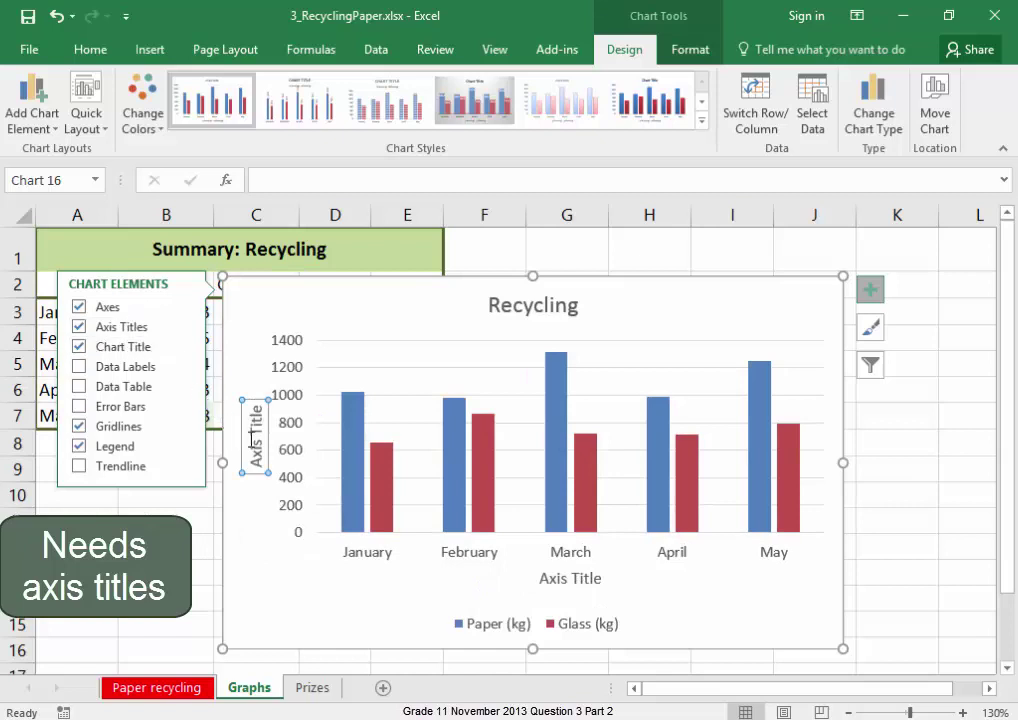
{"action": "type", "text": "Amount"}
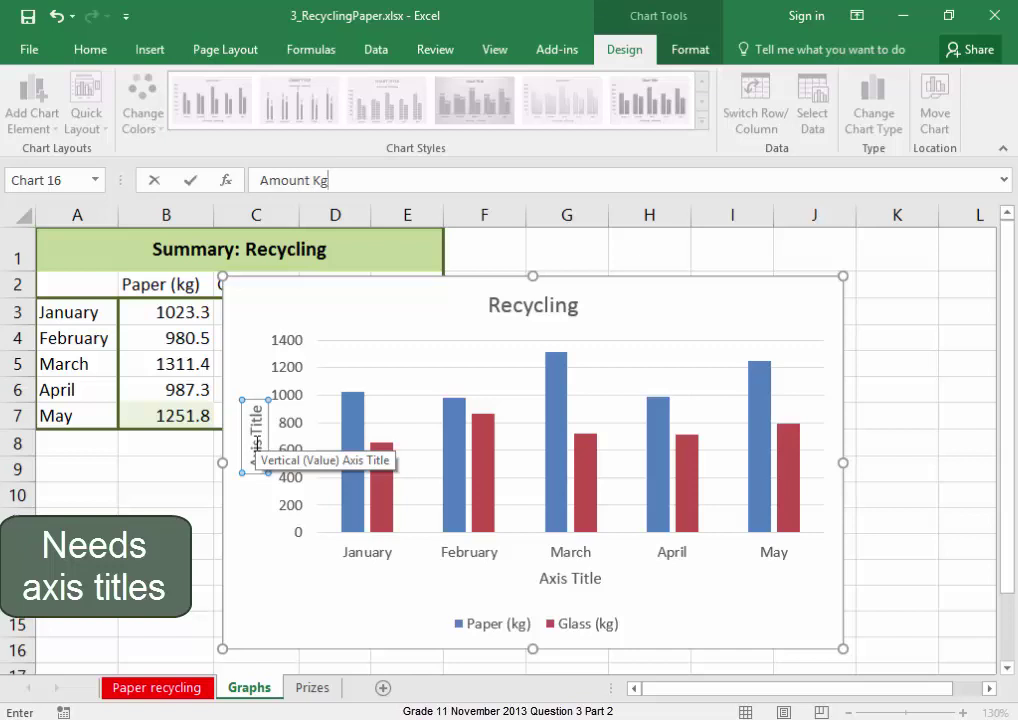
{"action": "type", "text": " Kg"}
{"action": "key", "text": "Return"}
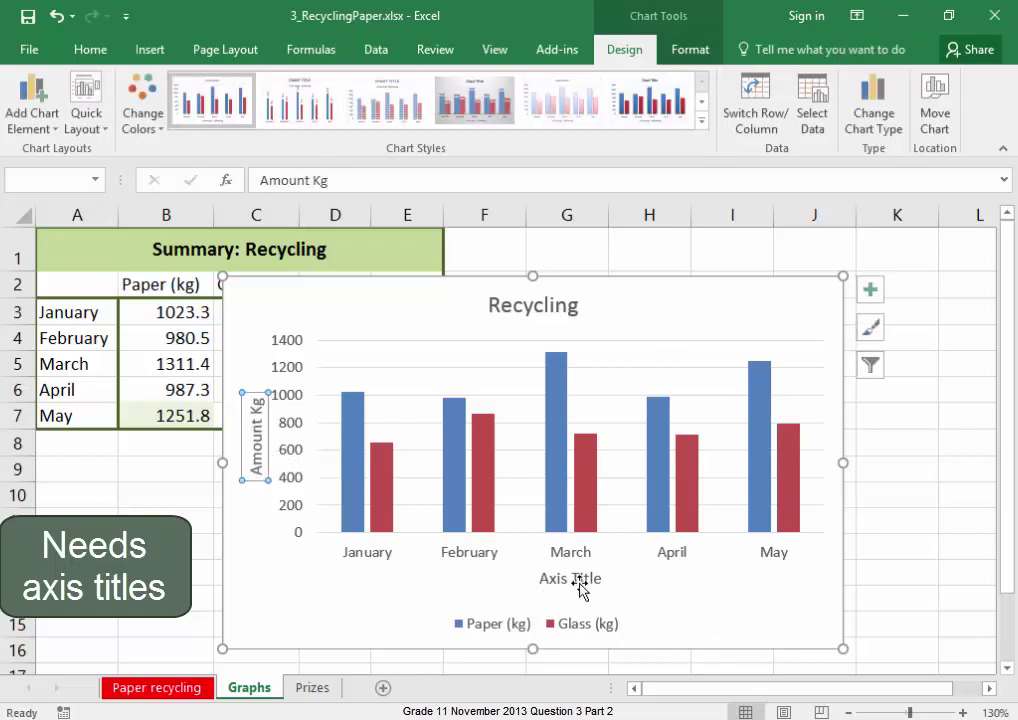
{"action": "left_click", "coordinate": [580, 584]}
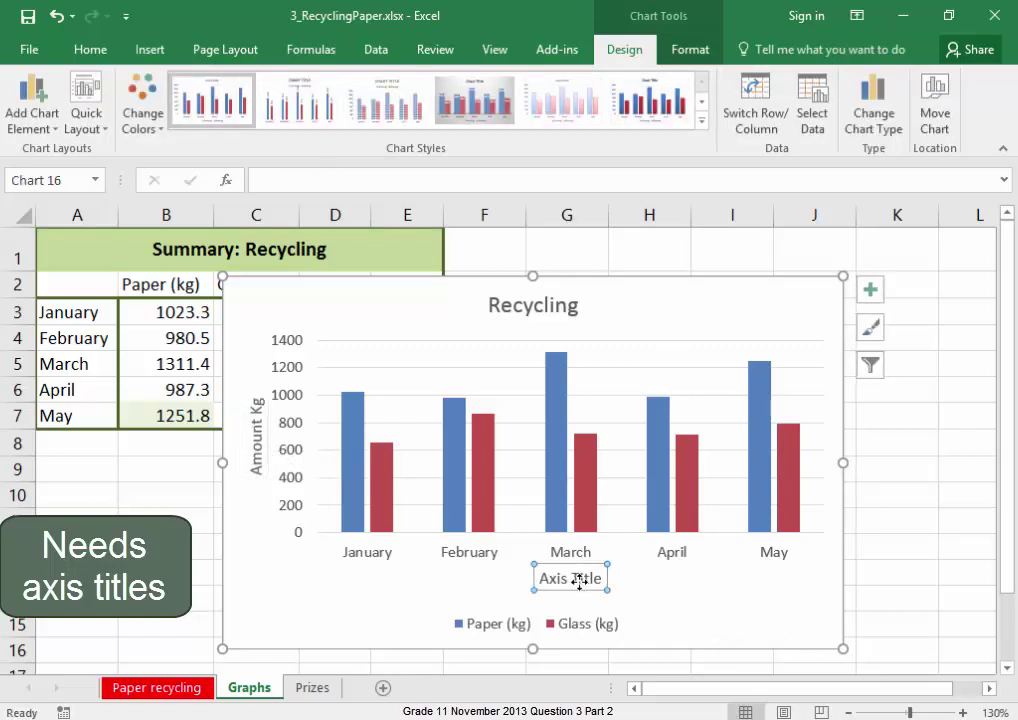
{"action": "type", "text": "Months"}
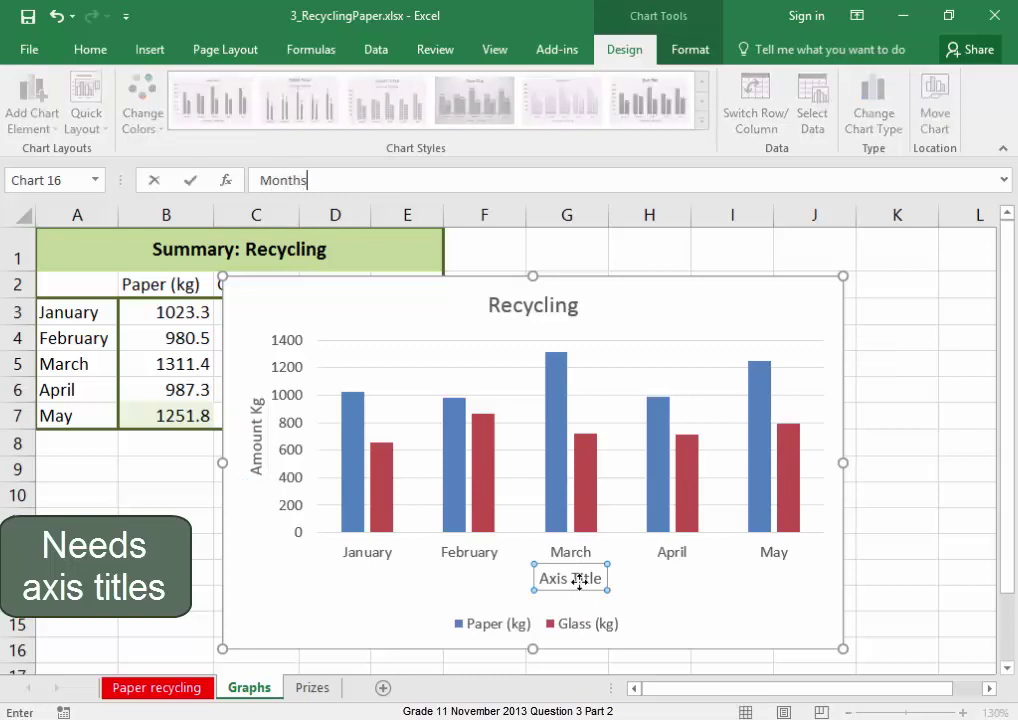
{"action": "key", "text": "Return"}
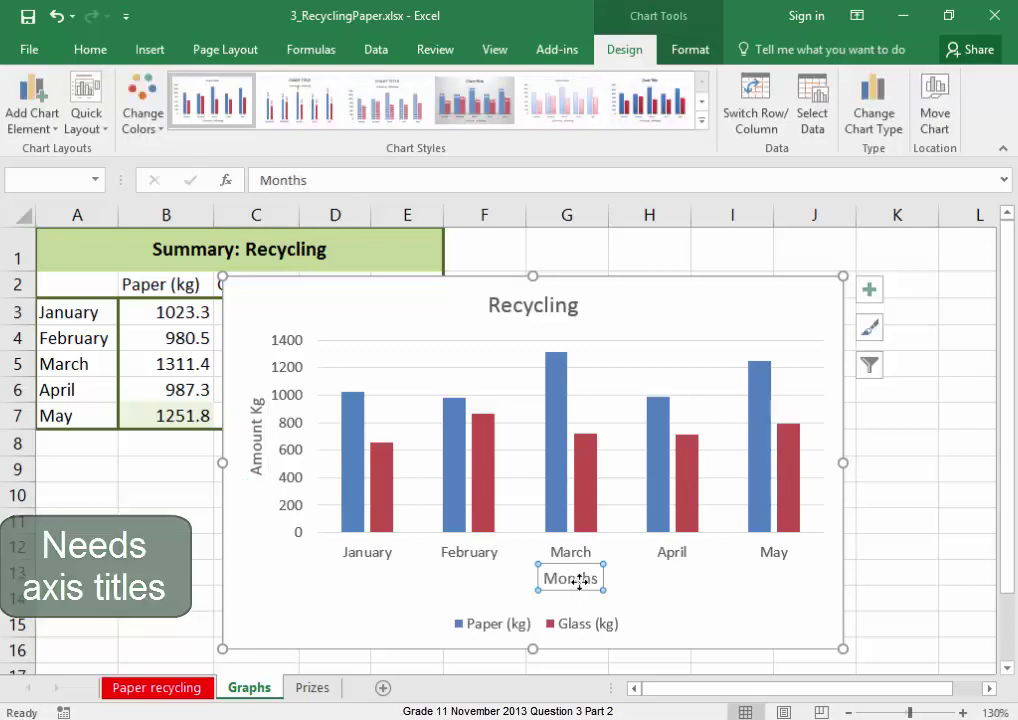
{"action": "left_click", "coordinate": [929, 583]}
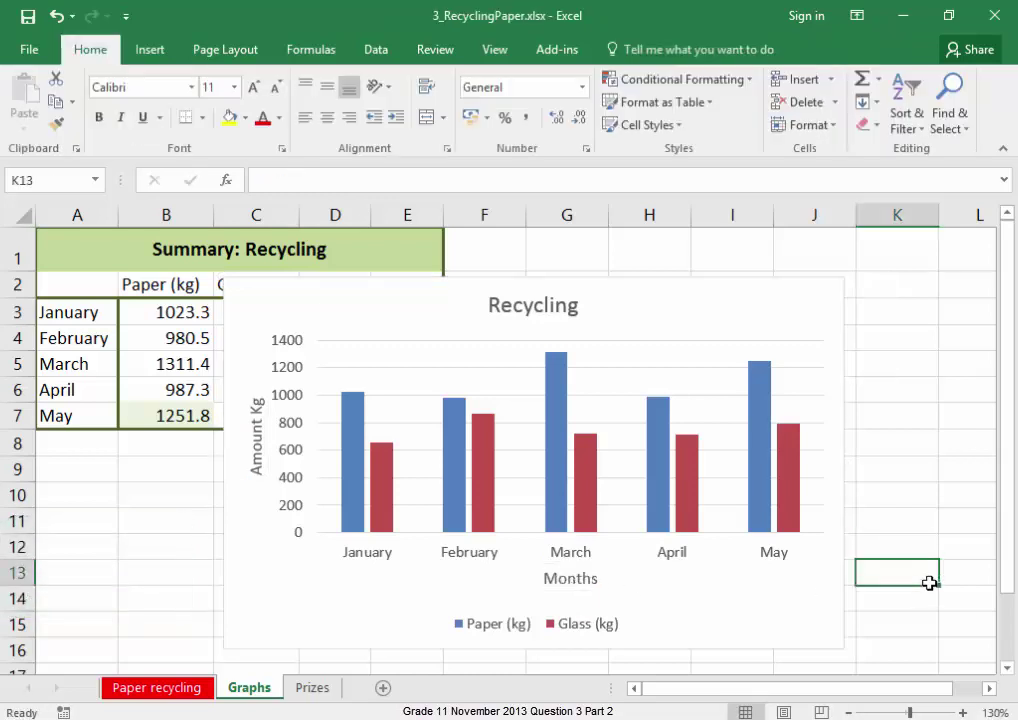
- Drag the Recycling chart down and left beneath the Summary: Recycling table
{"action": "left_click", "coordinate": [817, 598]}
{"action": "left_click_drag", "start_coordinate": [817, 598], "coordinate": [547, 578]}
{"action": "left_click", "coordinate": [871, 526]}
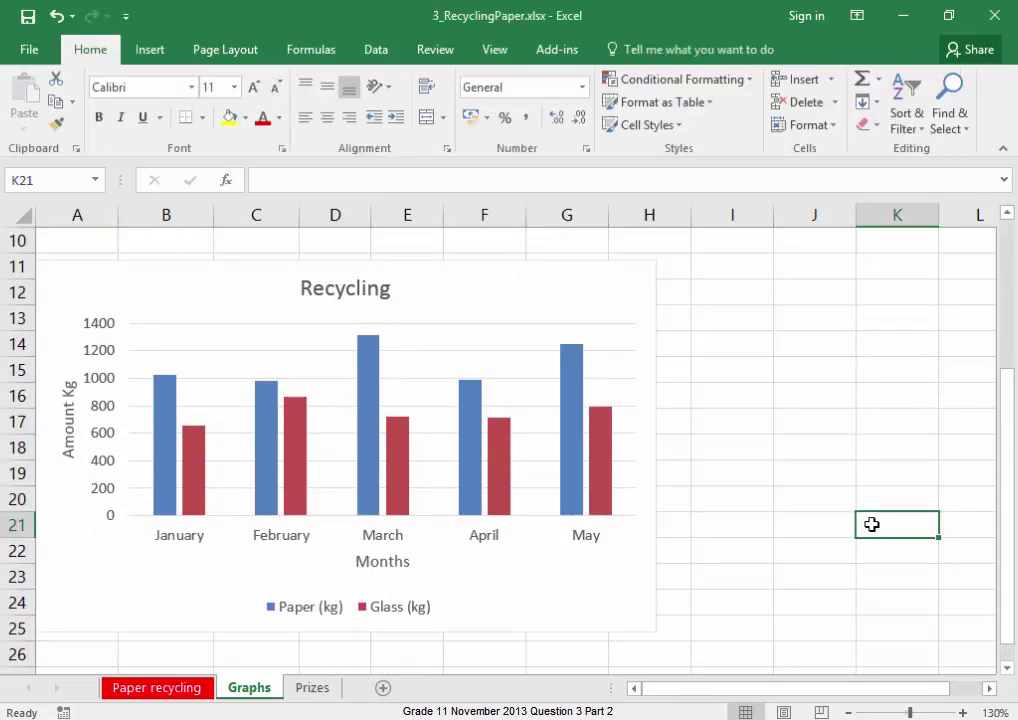
{"action": "scroll", "coordinate": [871, 524], "scroll_direction": "up", "scroll_amount": 3}
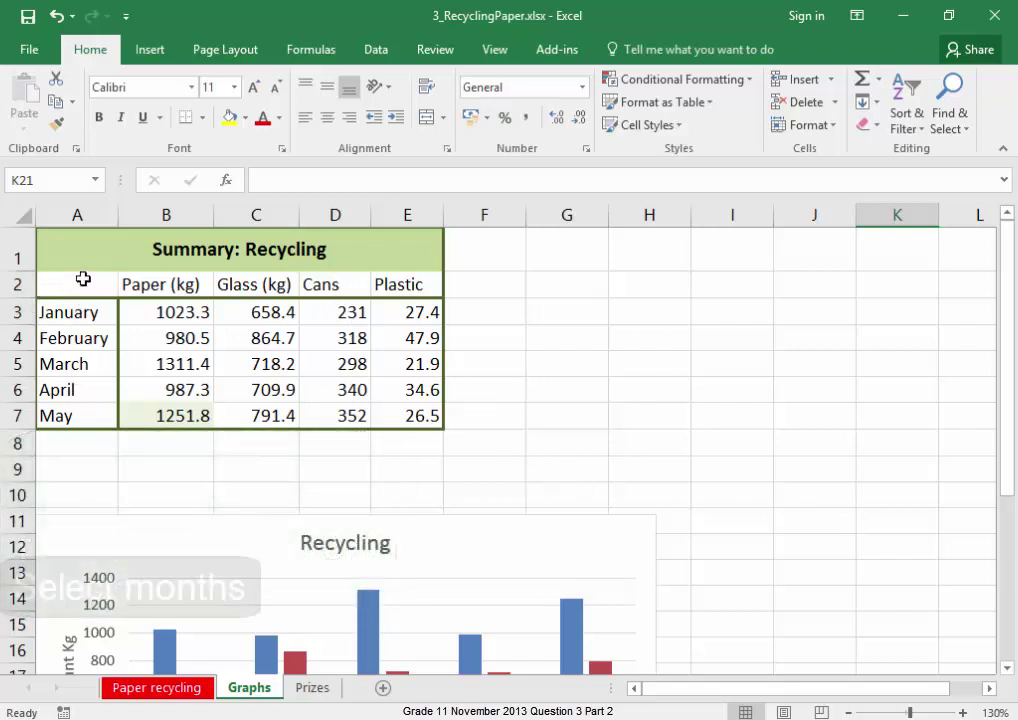
- Insert a basic line chart from the months A2:A7 and the Cans column D2:D7
{"action": "left_click_drag", "start_coordinate": [82, 277], "coordinate": [86, 413]}
{"action": "left_click_drag", "start_coordinate": [345, 284], "coordinate": [349, 414]}
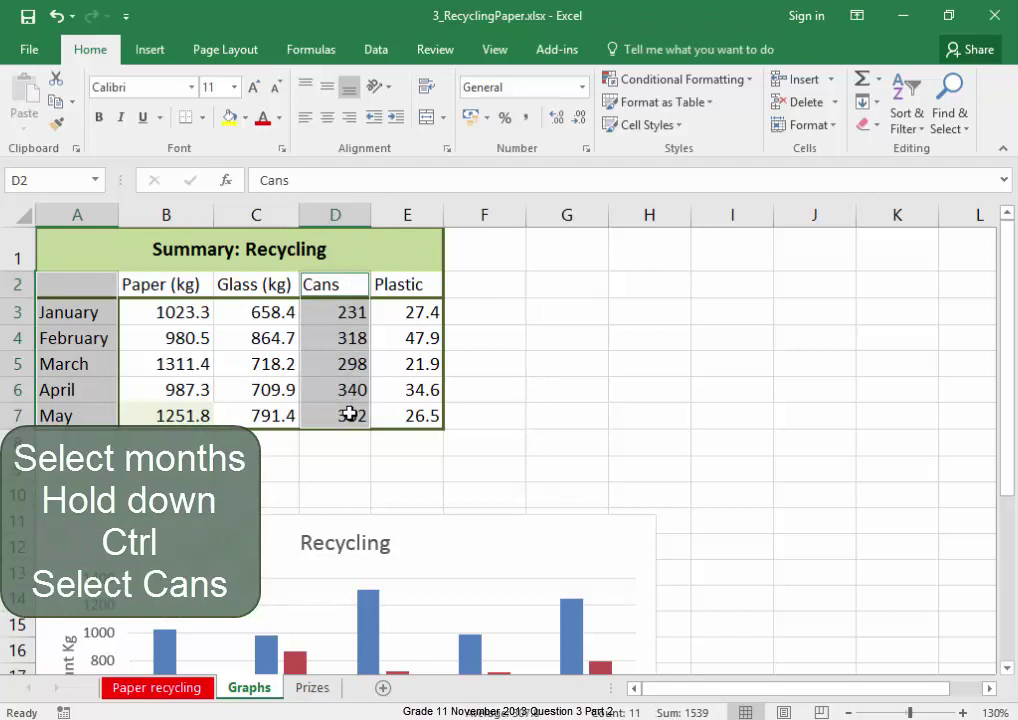
{"action": "left_click", "coordinate": [152, 52]}
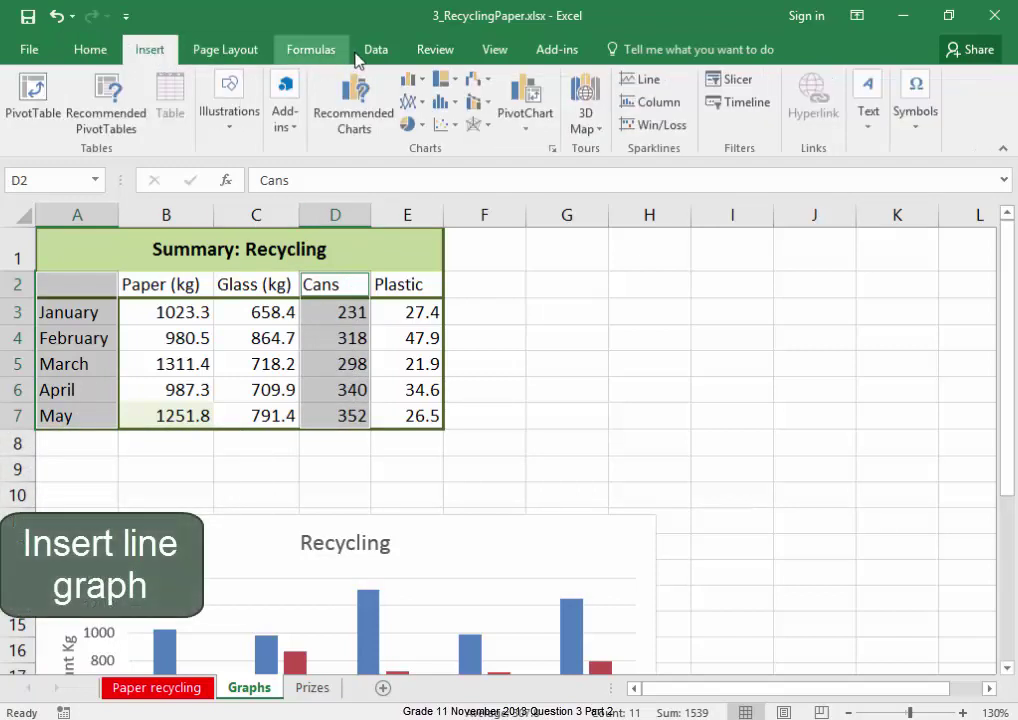
{"action": "left_click", "coordinate": [410, 103]}
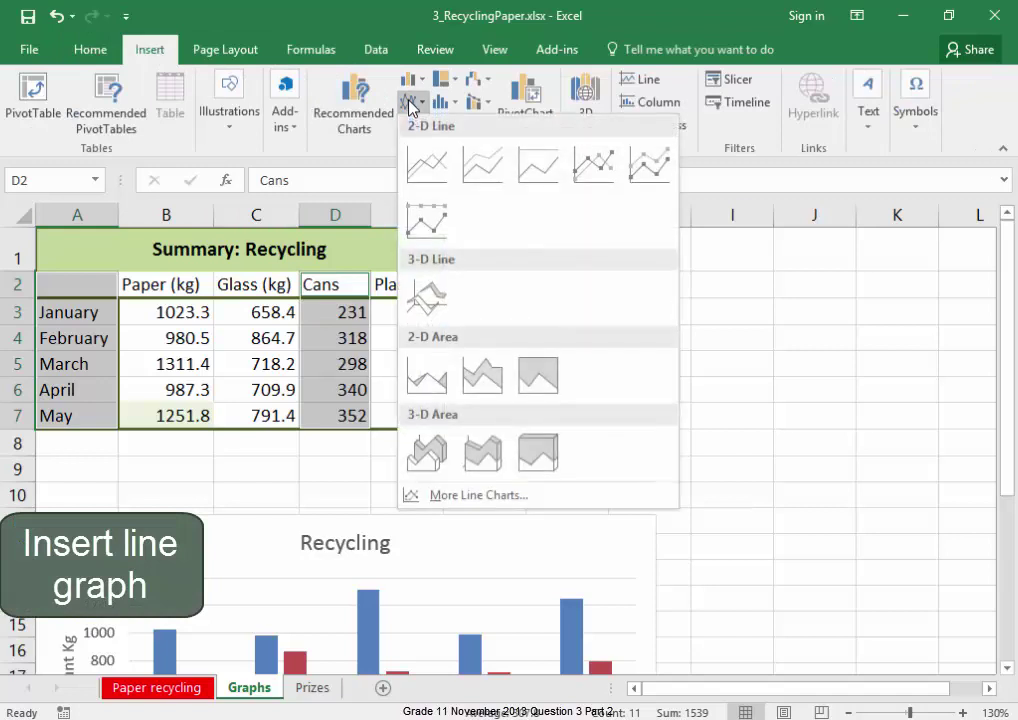
{"action": "left_click", "coordinate": [427, 164]}
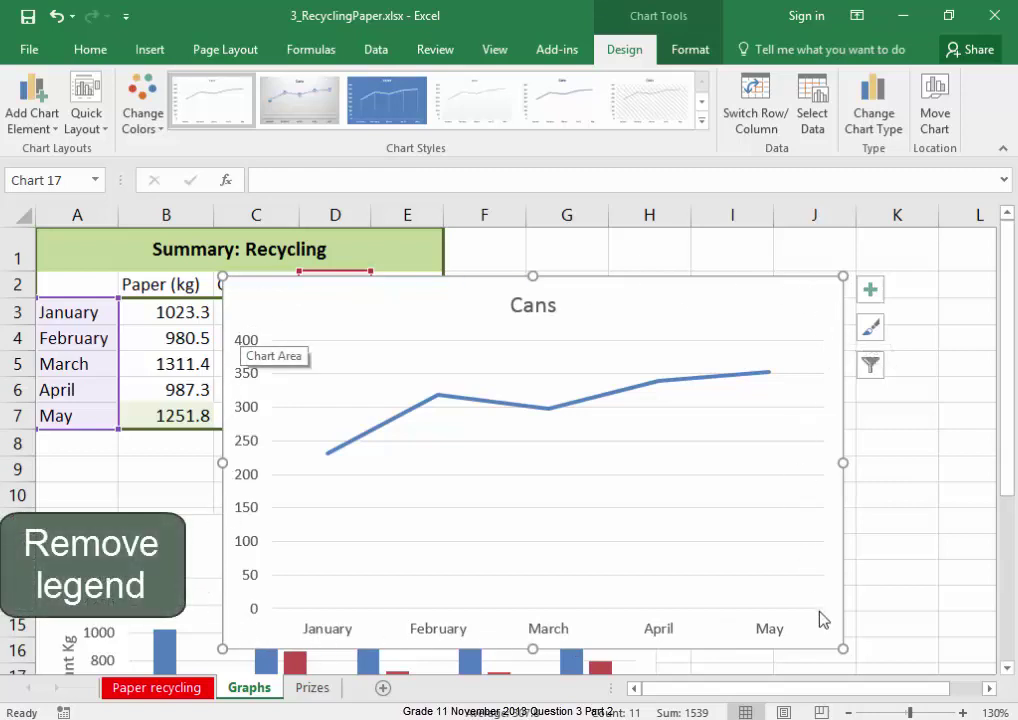
- Uncheck Legend in the Cans chart's Chart Elements list
{"action": "left_click", "coordinate": [870, 291]}
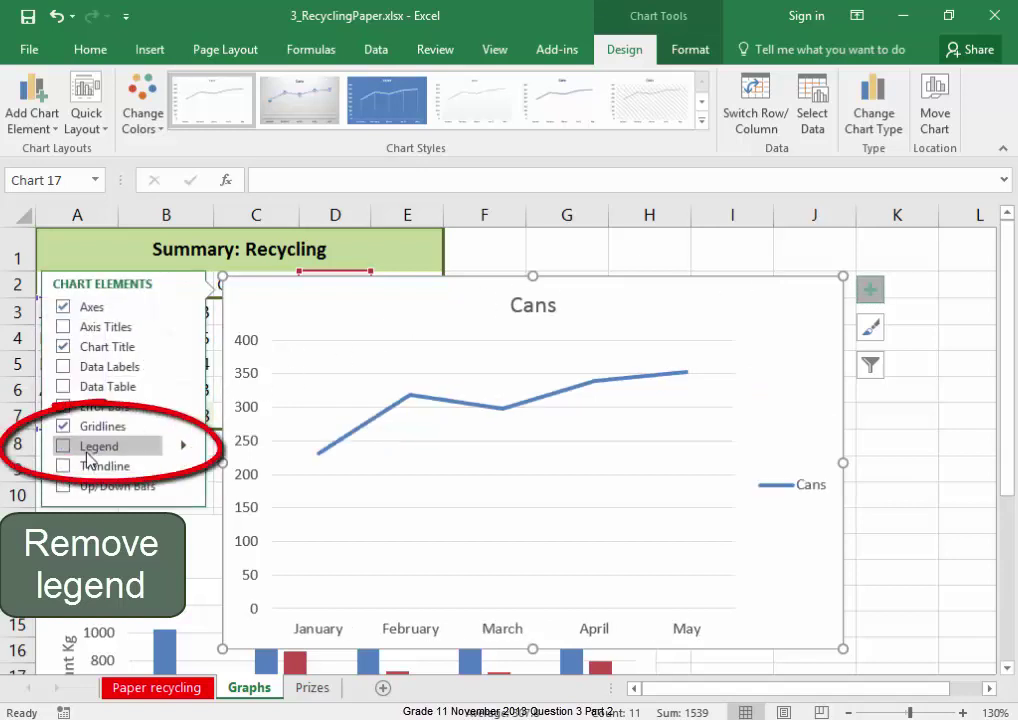
{"action": "left_click", "coordinate": [931, 565]}
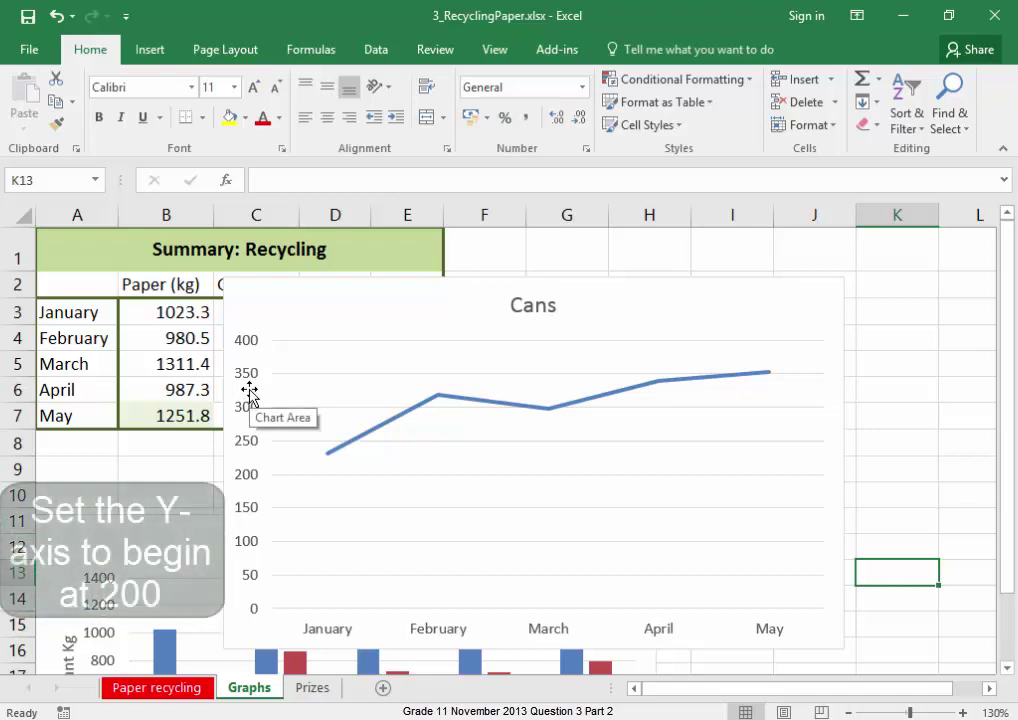
- Set the Cans chart's vertical axis Minimum bound to 200 in Format Axis
{"action": "left_click", "coordinate": [249, 547]}
{"action": "right_click", "coordinate": [249, 547]}
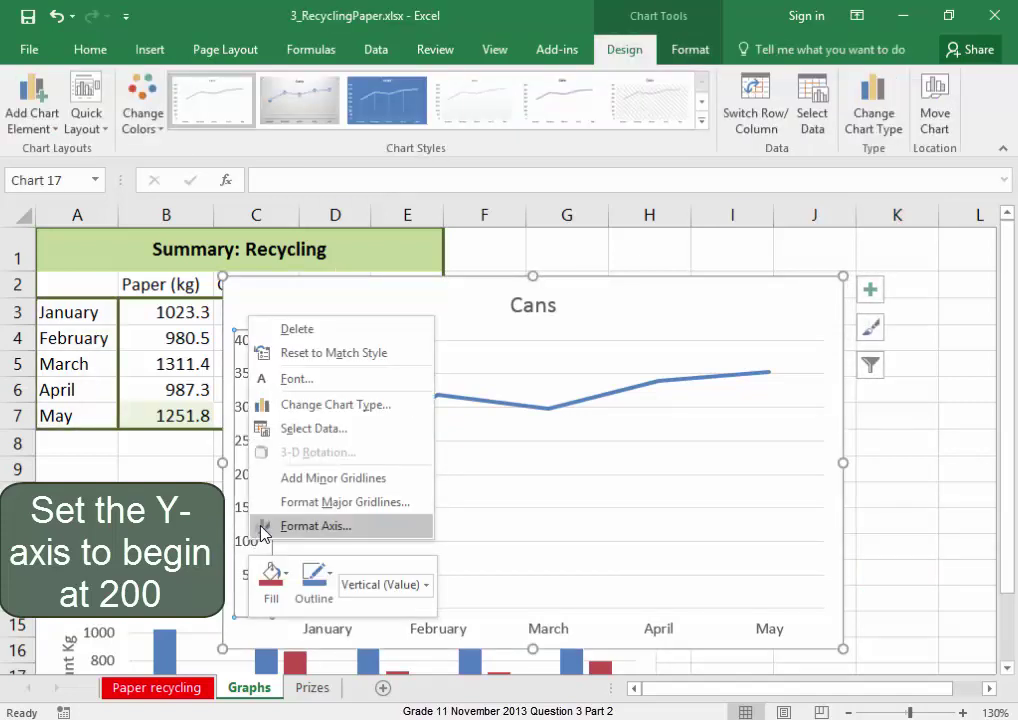
{"action": "left_click", "coordinate": [264, 533]}
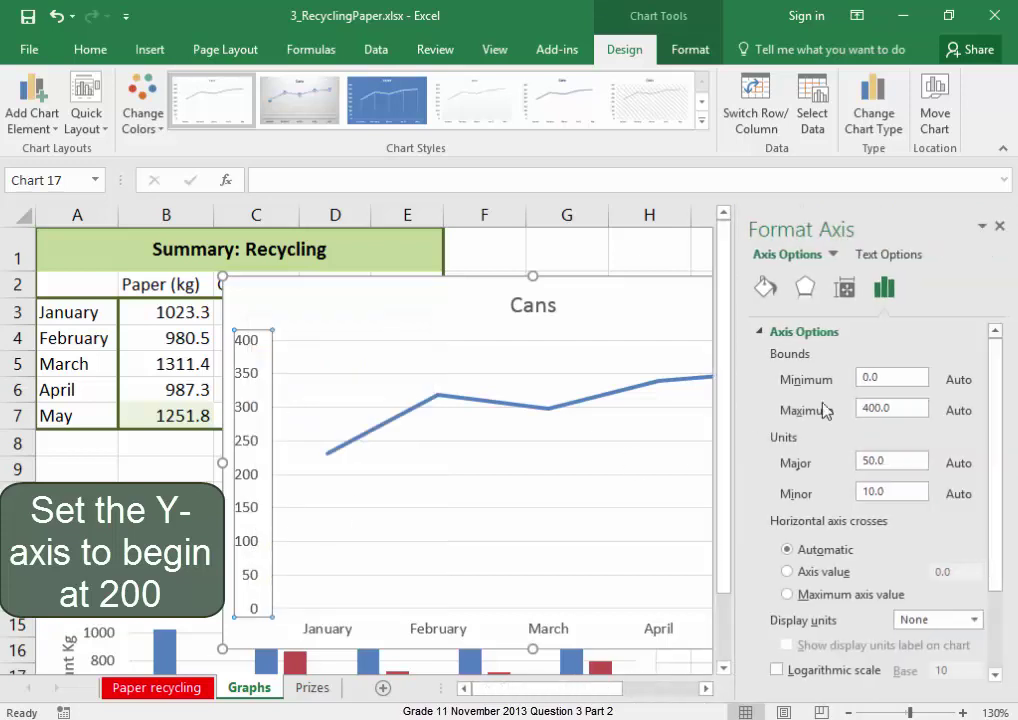
{"action": "left_click_drag", "start_coordinate": [918, 380], "coordinate": [858, 386]}
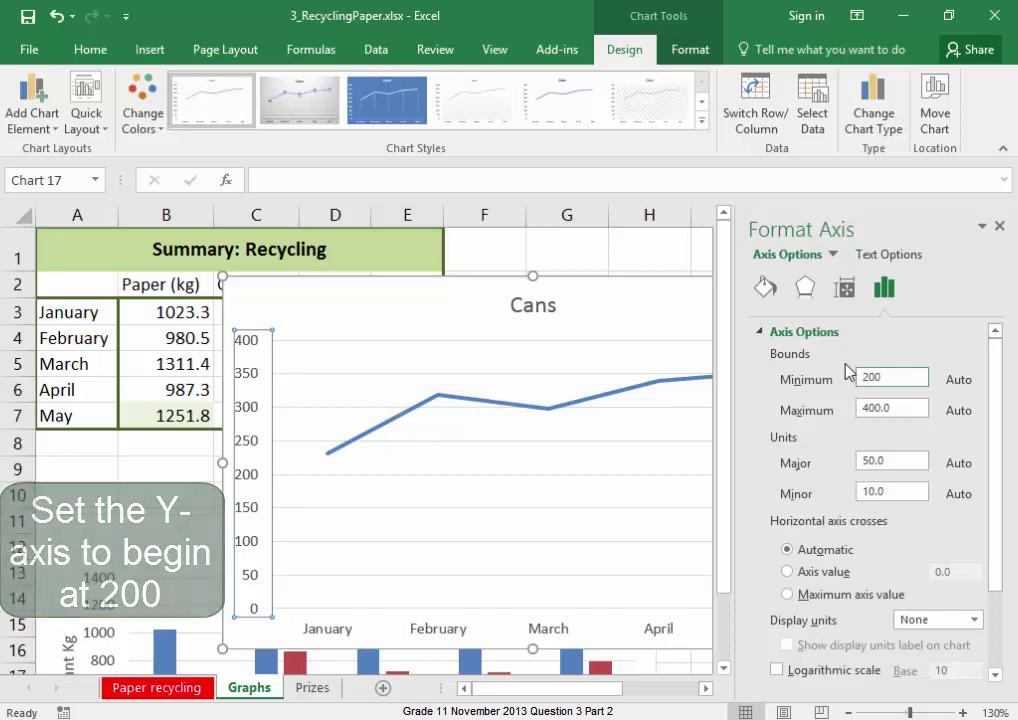
{"action": "key", "text": "Return"}
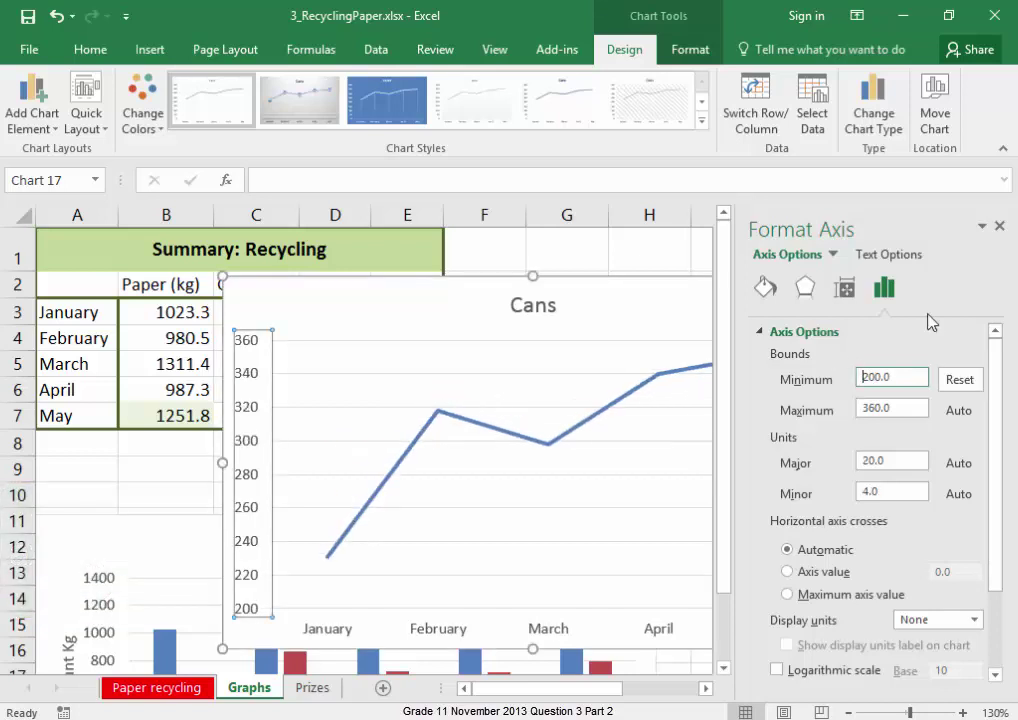
{"action": "left_click", "coordinate": [999, 230]}
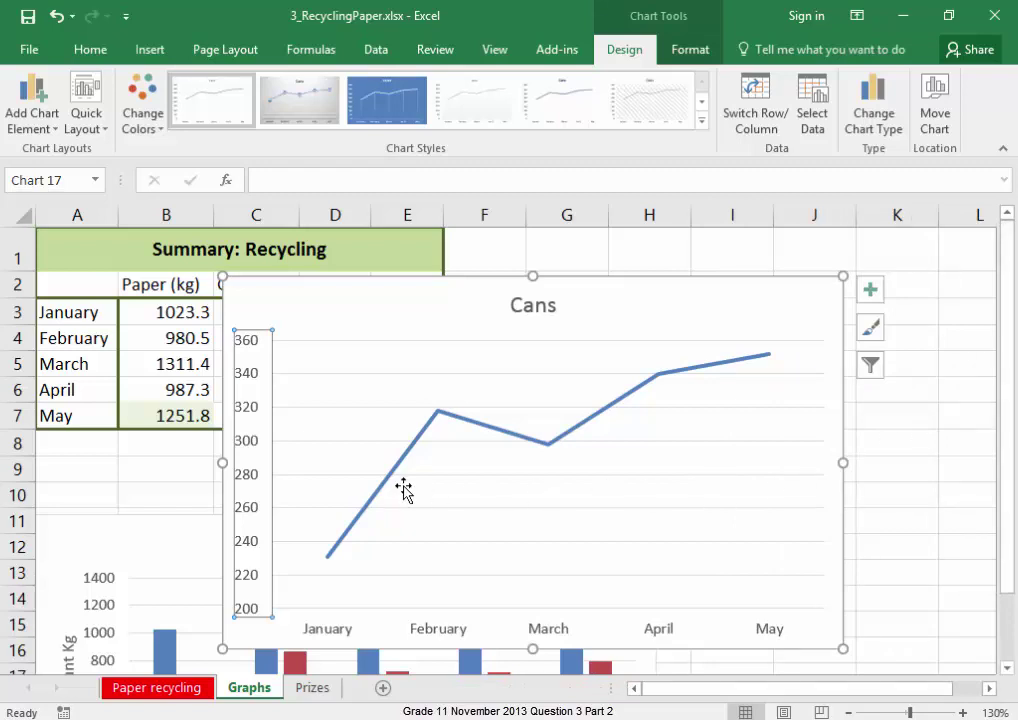
- Add data labels (231 to 352) to the Cans line chart
{"action": "mouse_move", "coordinate": [753, 366]}
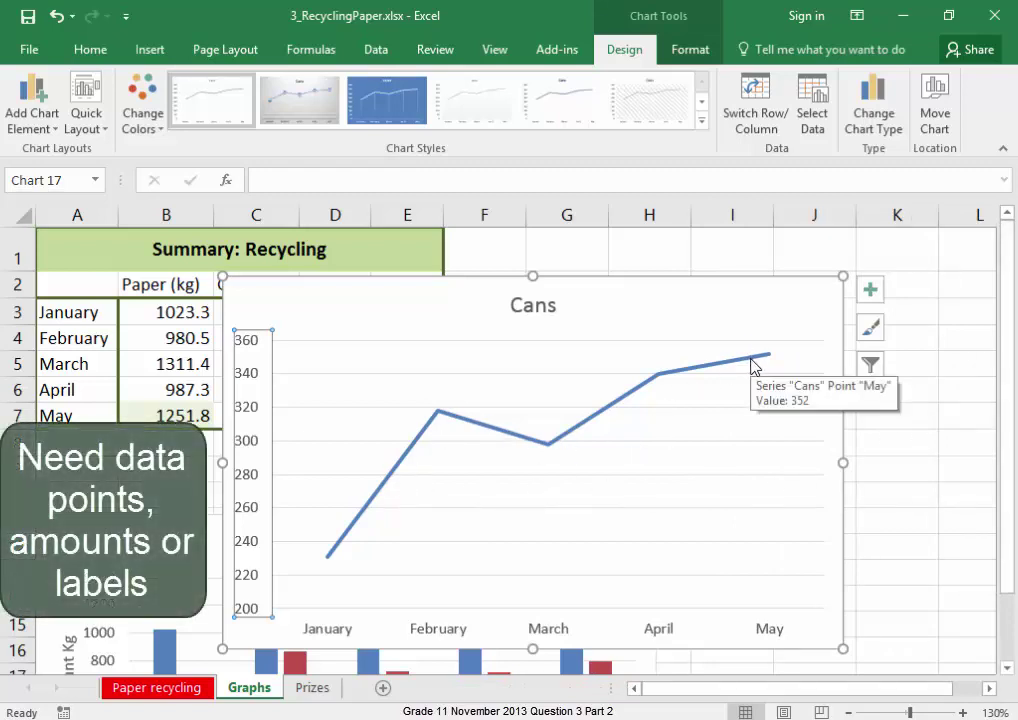
{"action": "left_click", "coordinate": [871, 292]}
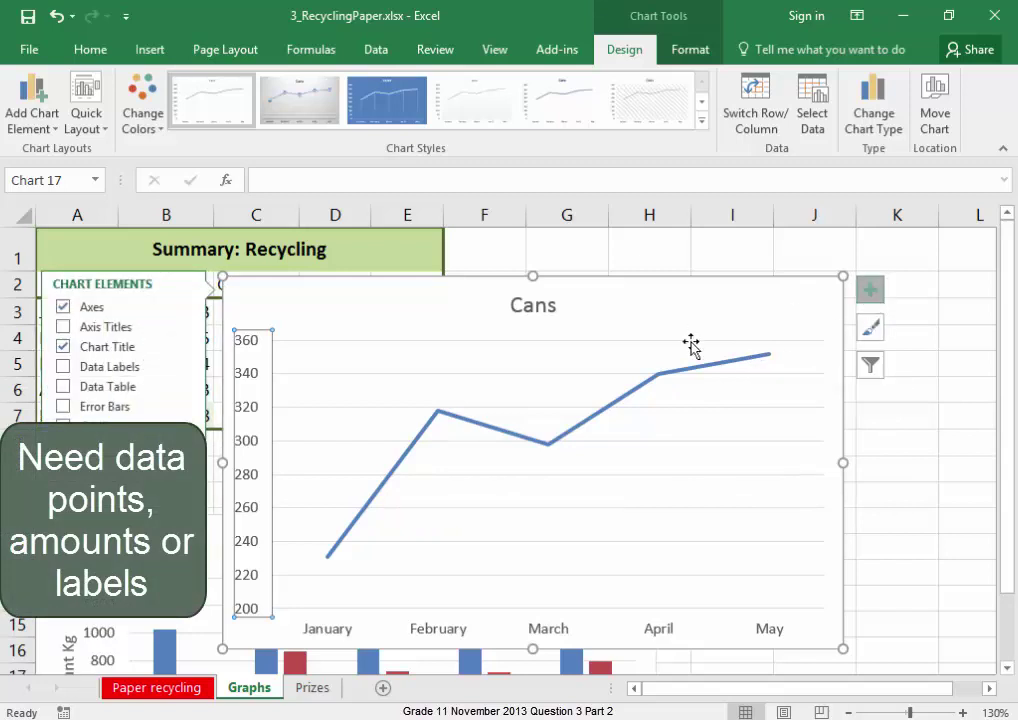
{"action": "left_click", "coordinate": [118, 366]}
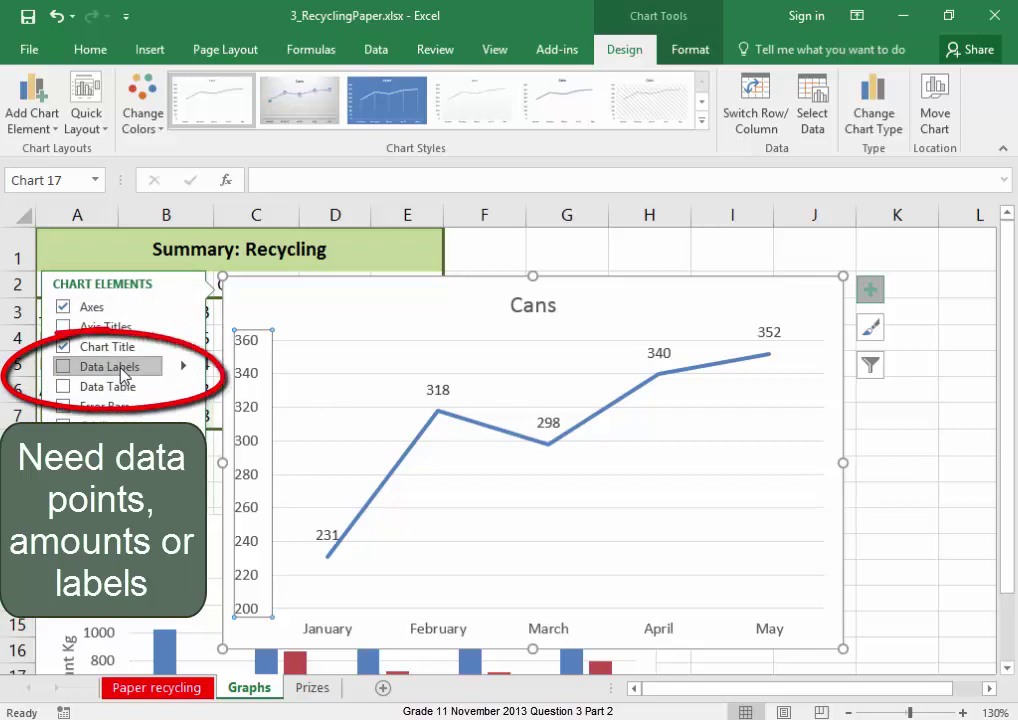
{"action": "left_click", "coordinate": [946, 495]}
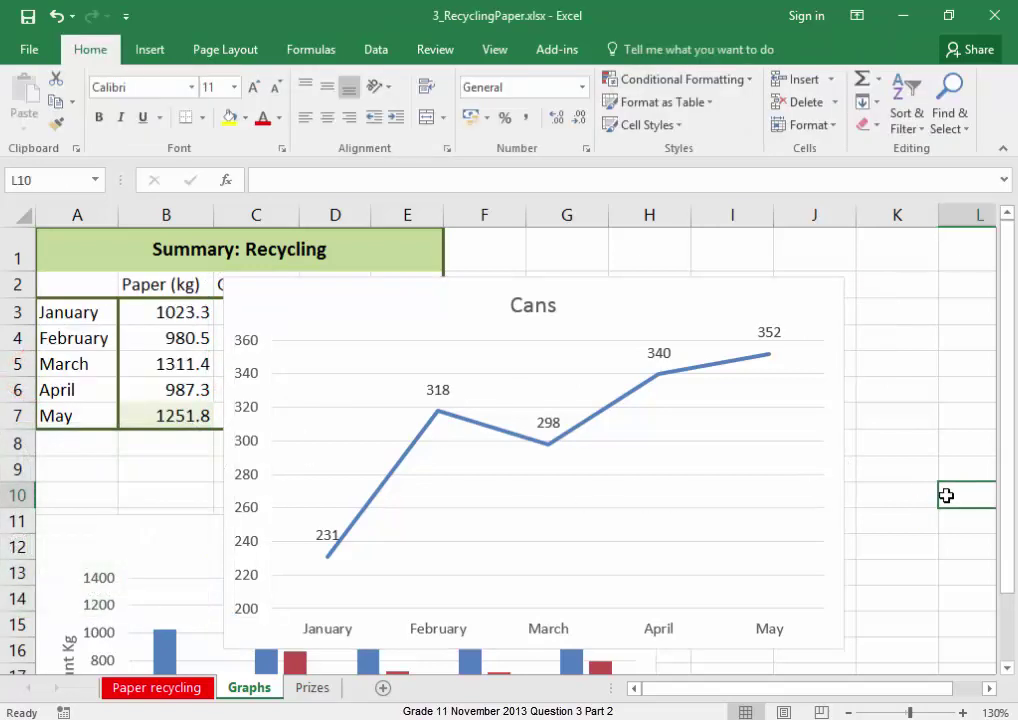
- Move the Cans chart to the right beside the summary table, uncovering its columns
{"action": "scroll", "coordinate": [940, 490], "scroll_direction": "down", "scroll_amount": 1}
{"action": "scroll", "coordinate": [940, 488], "scroll_direction": "up", "scroll_amount": 1}
{"action": "left_click", "coordinate": [810, 518]}
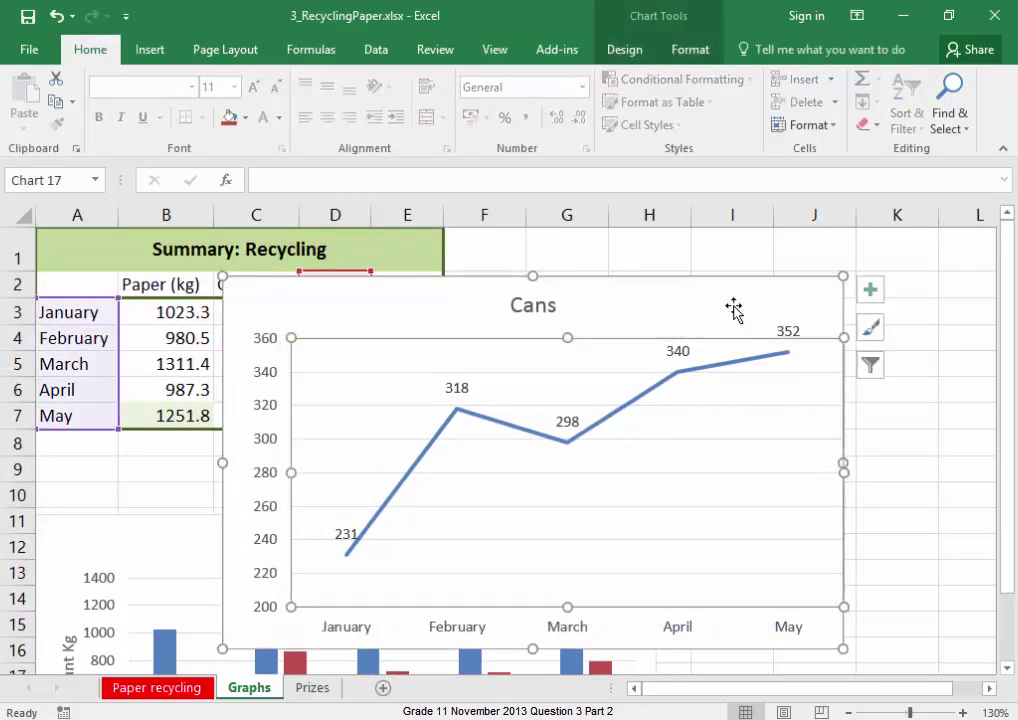
{"action": "left_click_drag", "start_coordinate": [737, 305], "coordinate": [965, 263]}
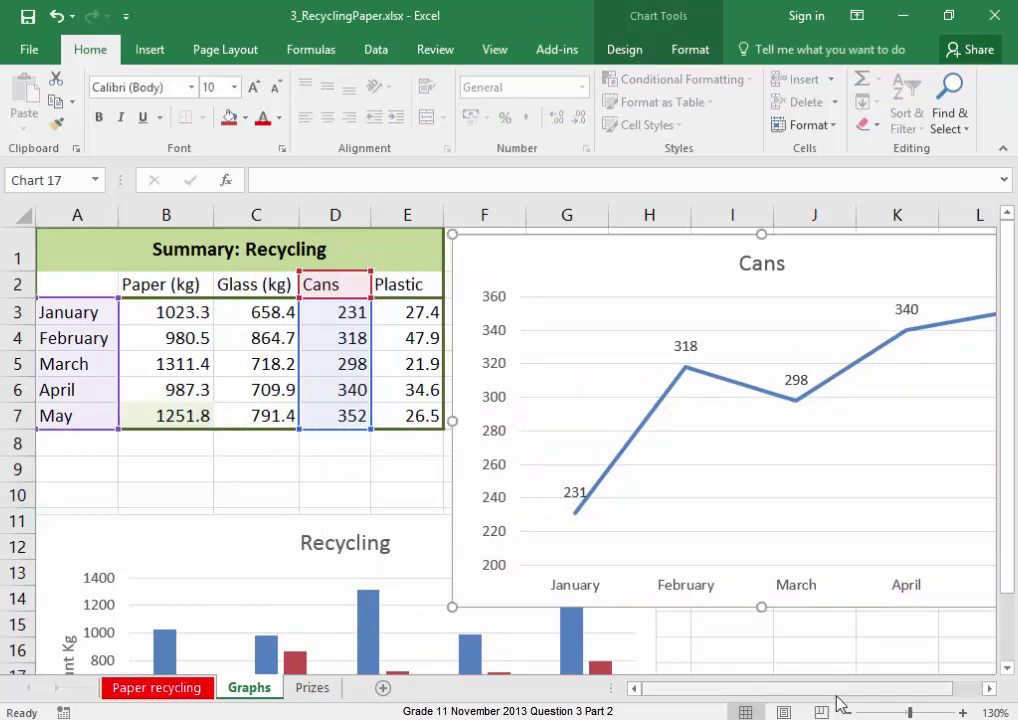
{"action": "left_click_drag", "start_coordinate": [841, 690], "coordinate": [947, 657]}
{"action": "left_click", "coordinate": [947, 649]}
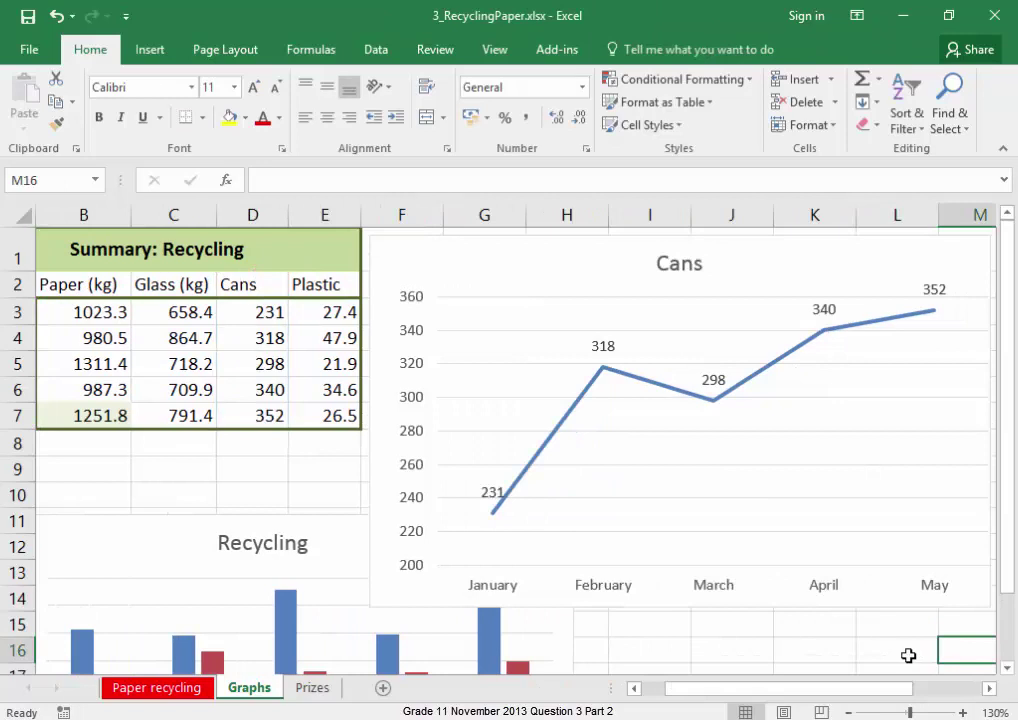
- On the Prizes sheet, format E3:E23 as Short Date so values read like 2013-05-02
{"action": "left_click", "coordinate": [316, 690]}
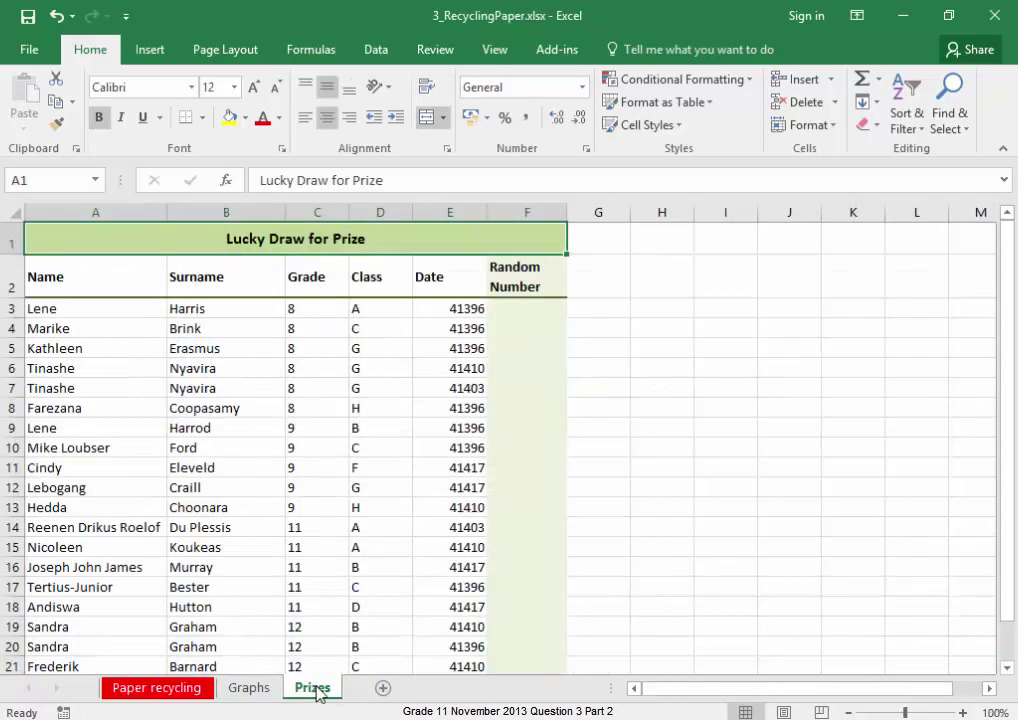
{"action": "left_click", "coordinate": [720, 472]}
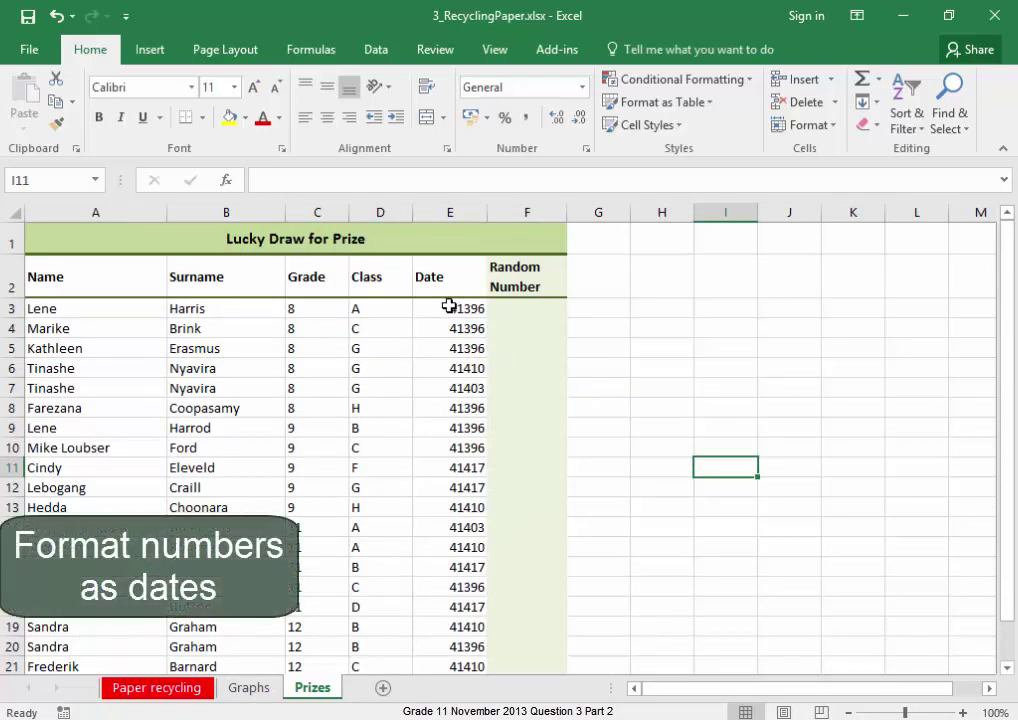
{"action": "left_click", "coordinate": [449, 306]}
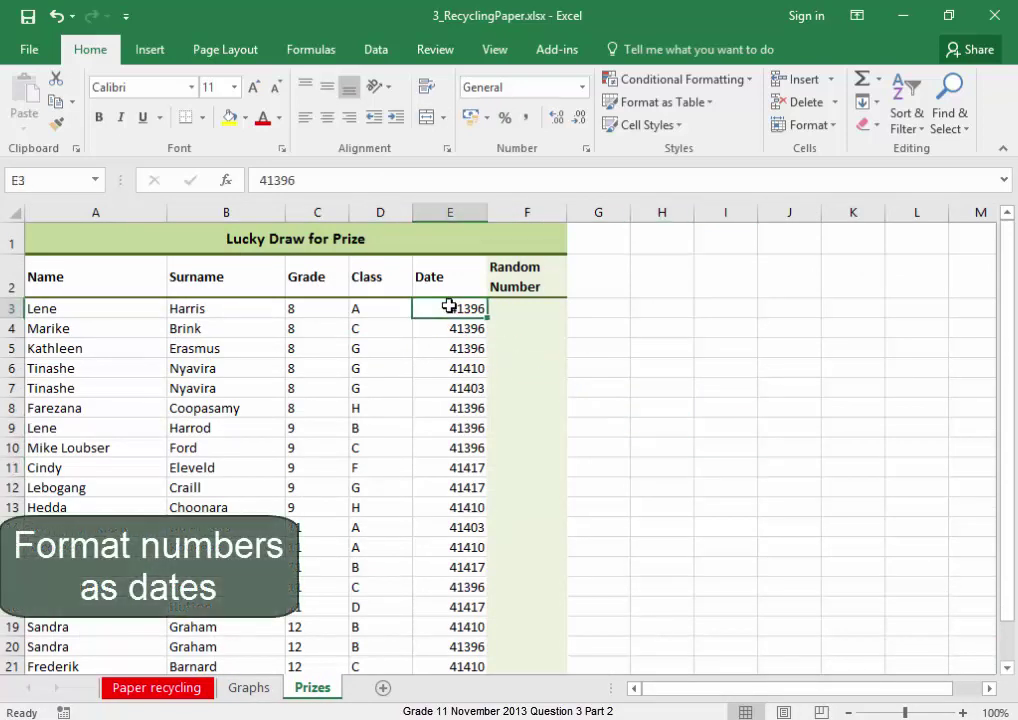
{"action": "left_click_drag", "start_coordinate": [449, 309], "coordinate": [470, 630]}
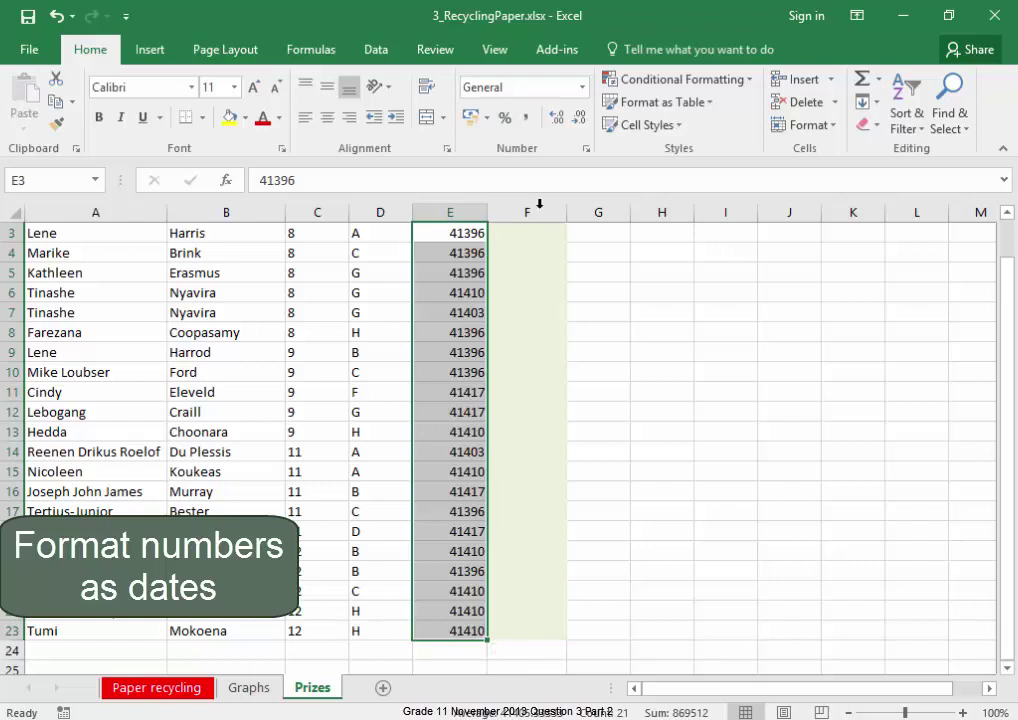
{"action": "left_click", "coordinate": [584, 88]}
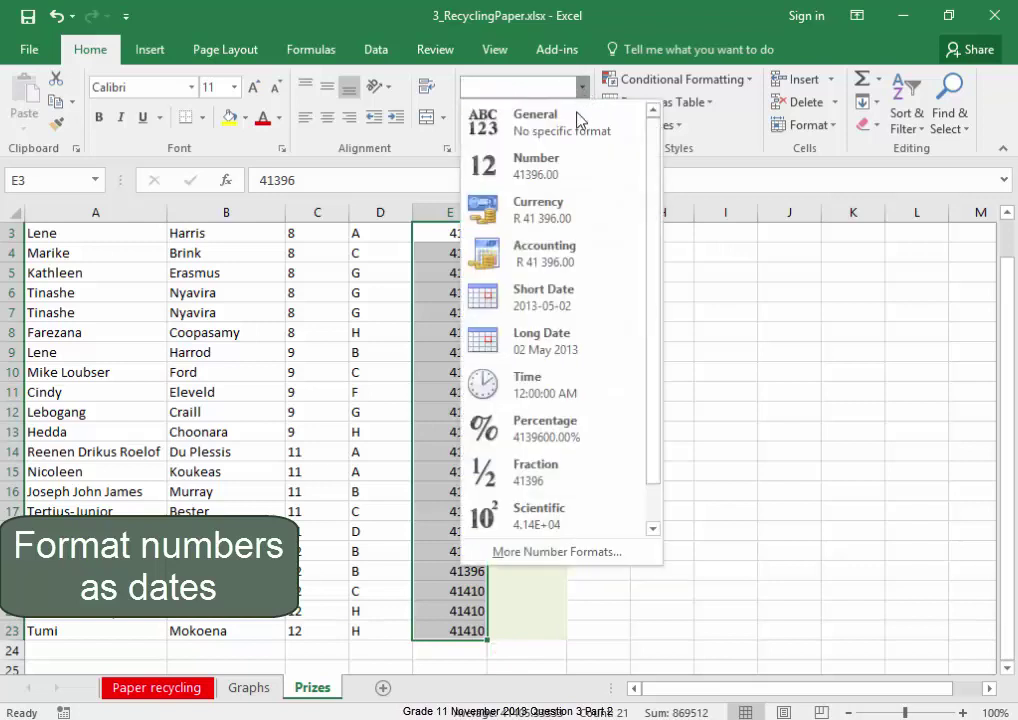
{"action": "left_click", "coordinate": [531, 302]}
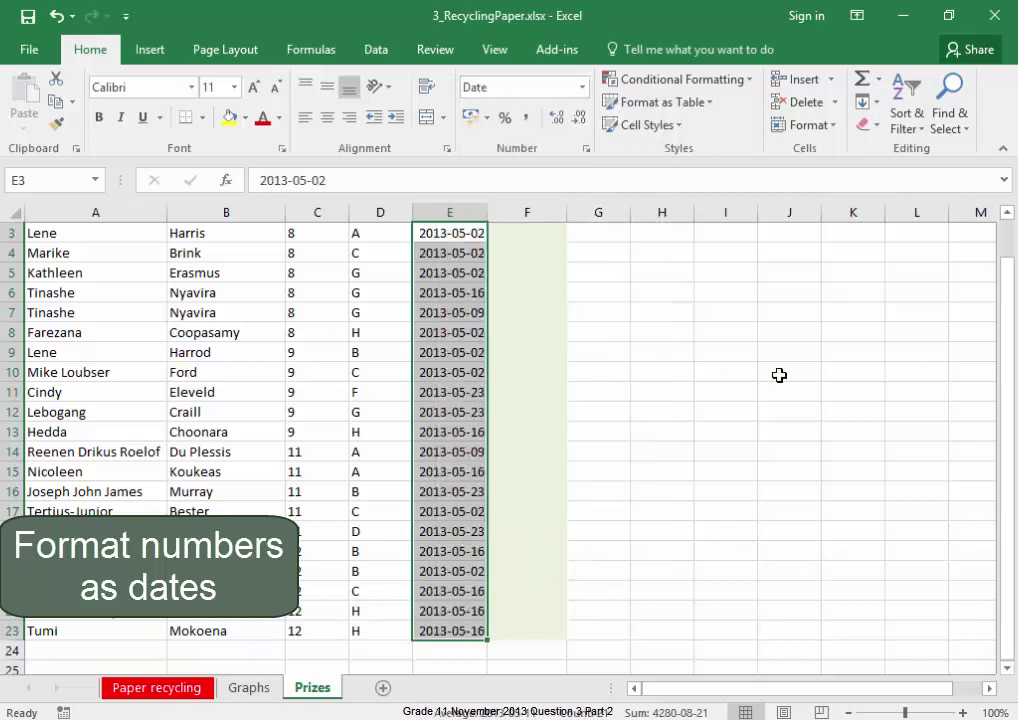
{"action": "left_click", "coordinate": [830, 399]}
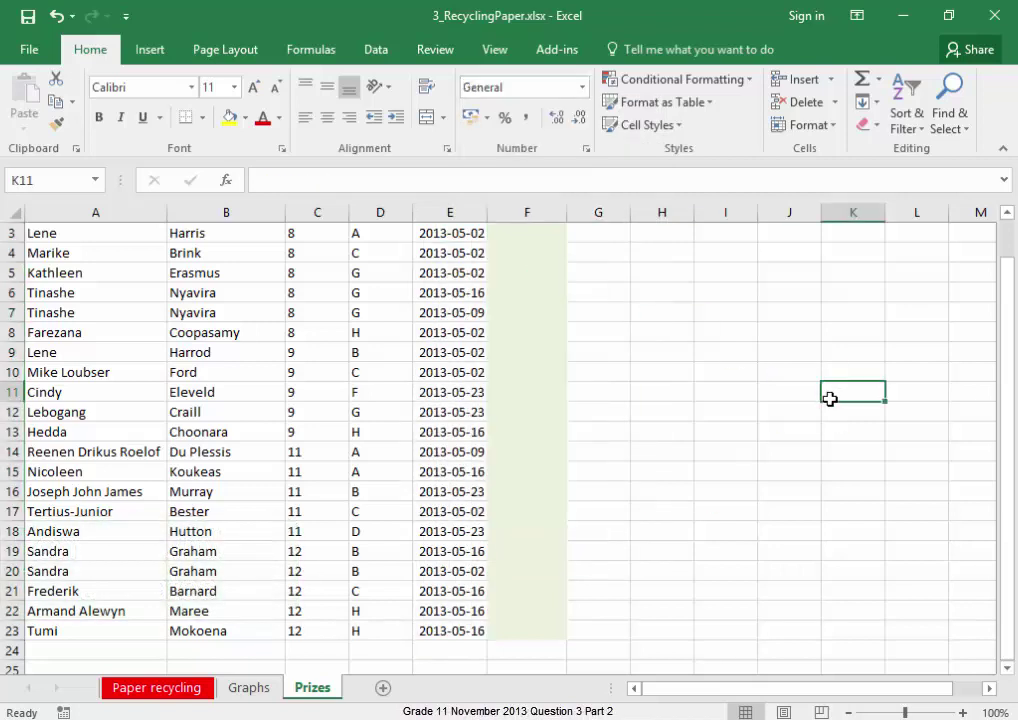
- Start a RANDBETWEEN function in cell F3 using Insert Function
{"action": "scroll", "coordinate": [830, 399], "scroll_direction": "up", "scroll_amount": 1}
{"action": "left_click", "coordinate": [535, 308]}
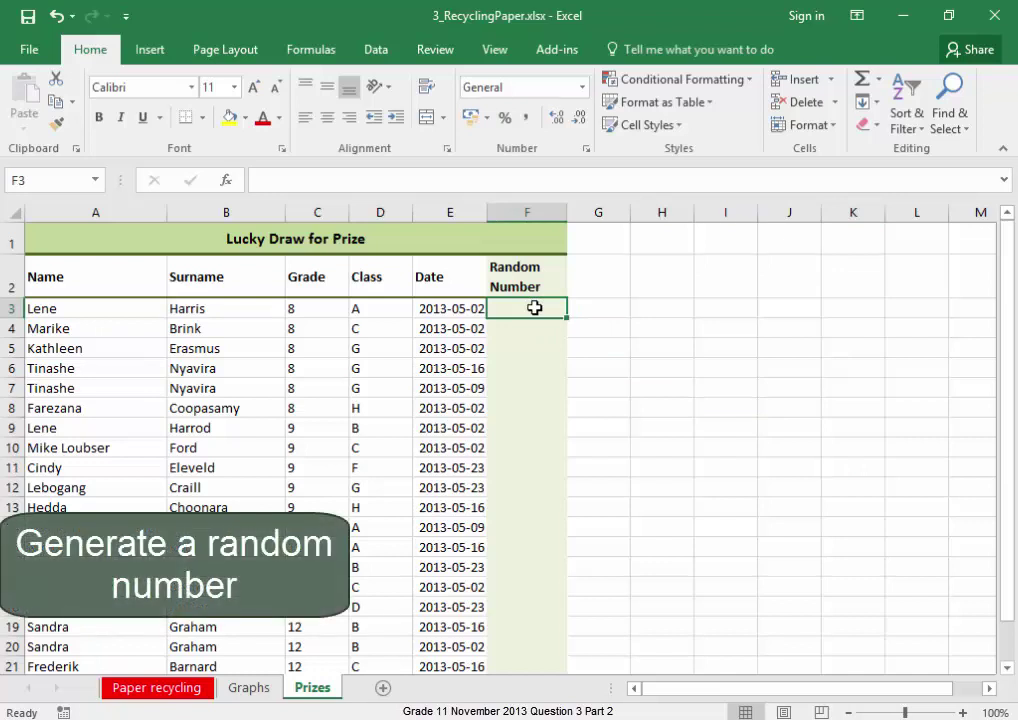
{"action": "left_click", "coordinate": [311, 47]}
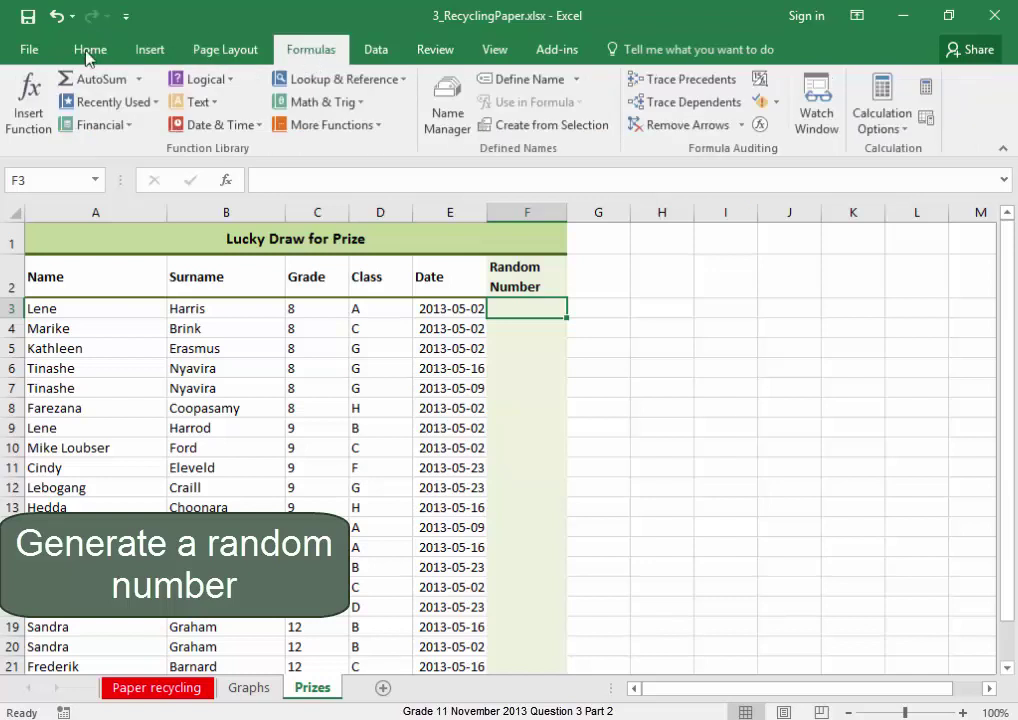
{"action": "left_click", "coordinate": [36, 100]}
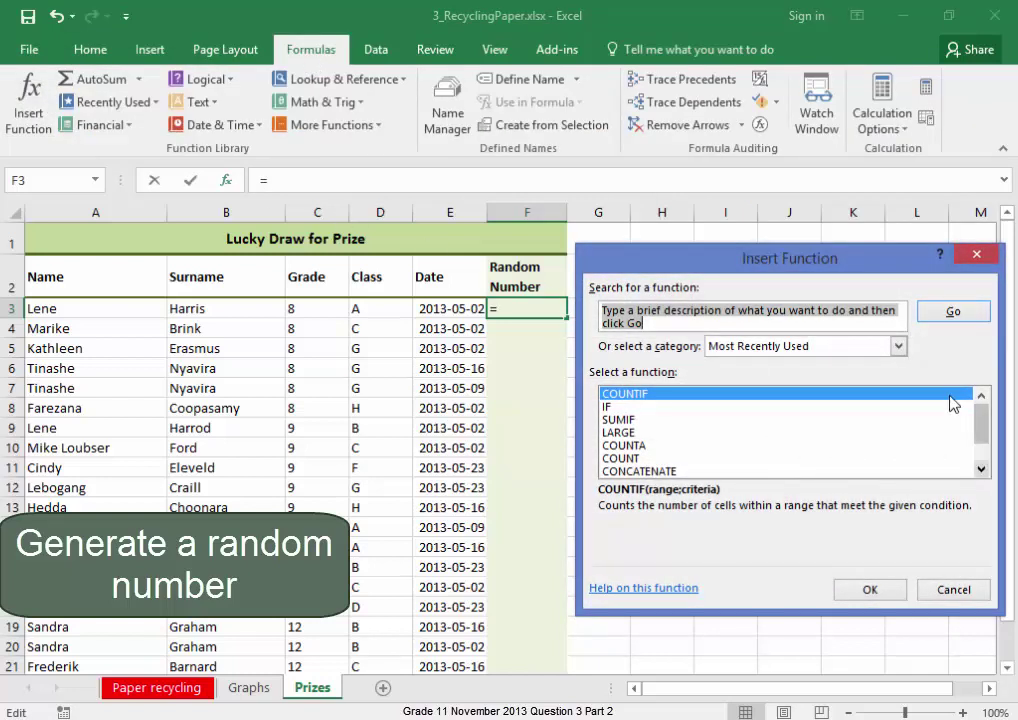
{"action": "left_click", "coordinate": [982, 469]}
{"action": "left_click", "coordinate": [982, 469]}
{"action": "left_click", "coordinate": [982, 469]}
{"action": "left_click", "coordinate": [690, 470]}
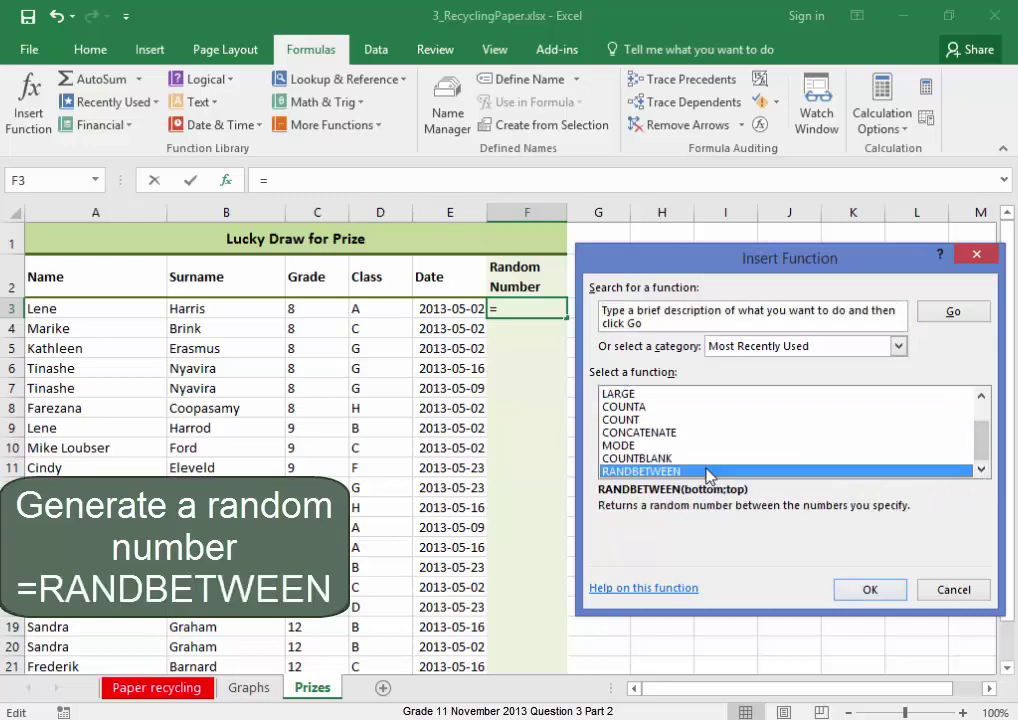
{"action": "left_click", "coordinate": [870, 591]}
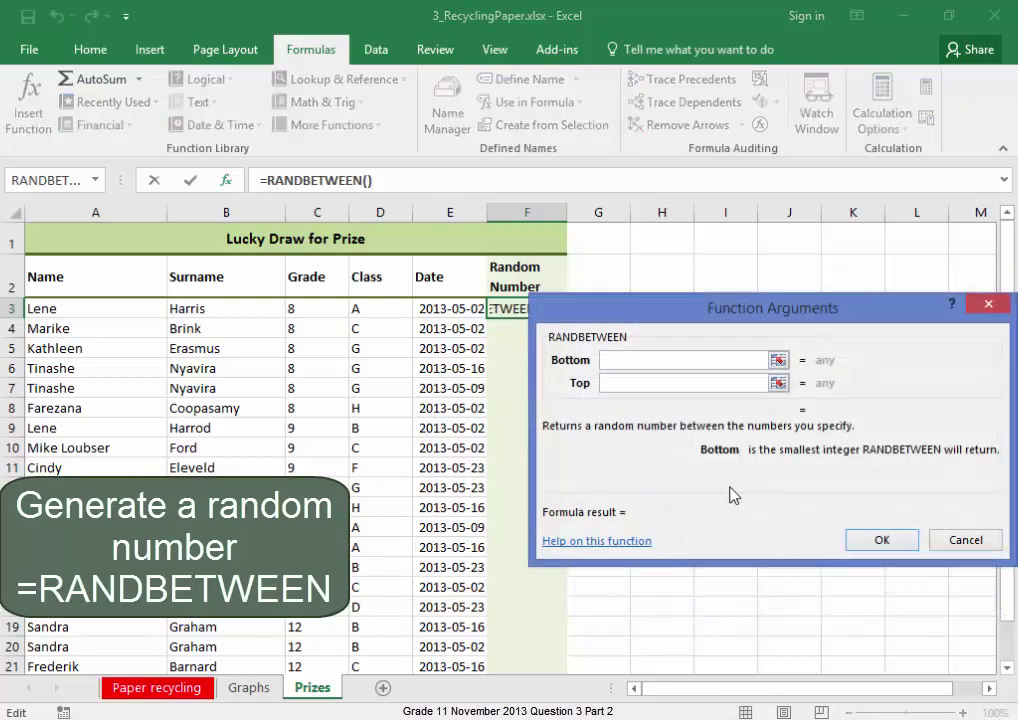
- Set RANDBETWEEN's range to 1–1000 and fill the formula down to F23
{"action": "left_click", "coordinate": [697, 384]}
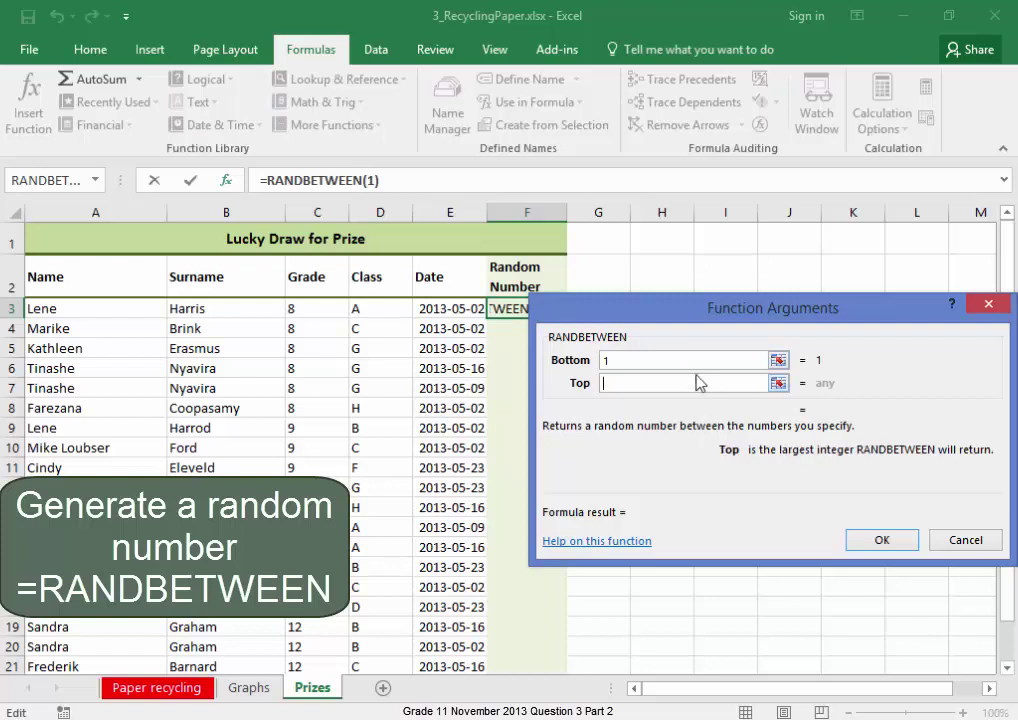
{"action": "type", "text": "1000"}
{"action": "left_click", "coordinate": [905, 541]}
{"action": "left_click_drag", "start_coordinate": [569, 318], "coordinate": [568, 622]}
{"action": "left_click", "coordinate": [842, 612]}
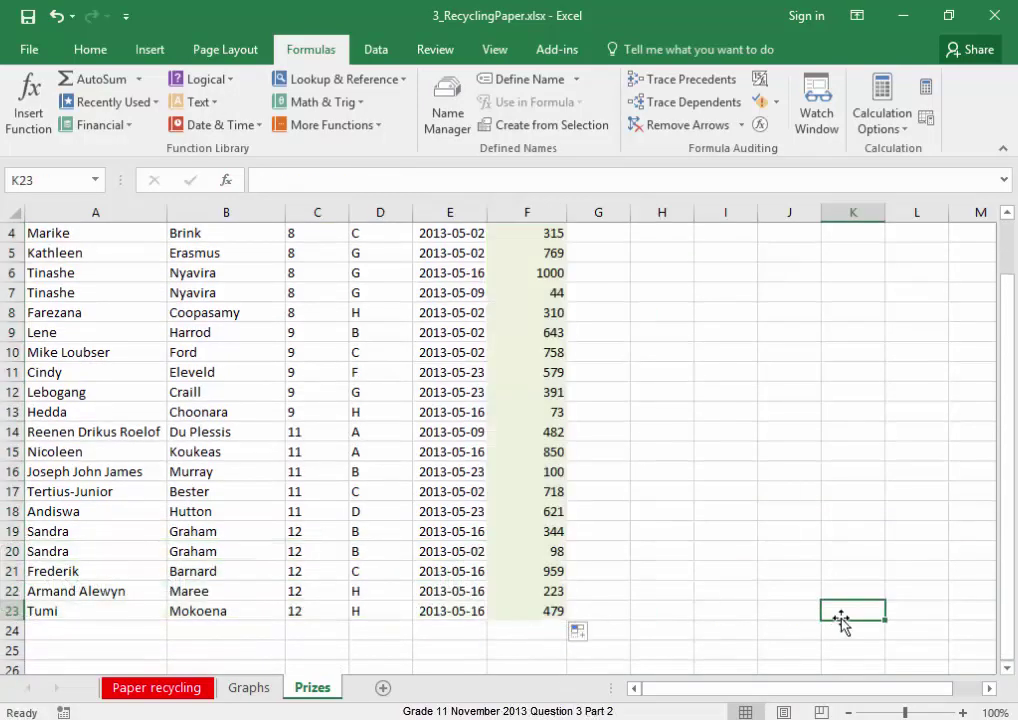